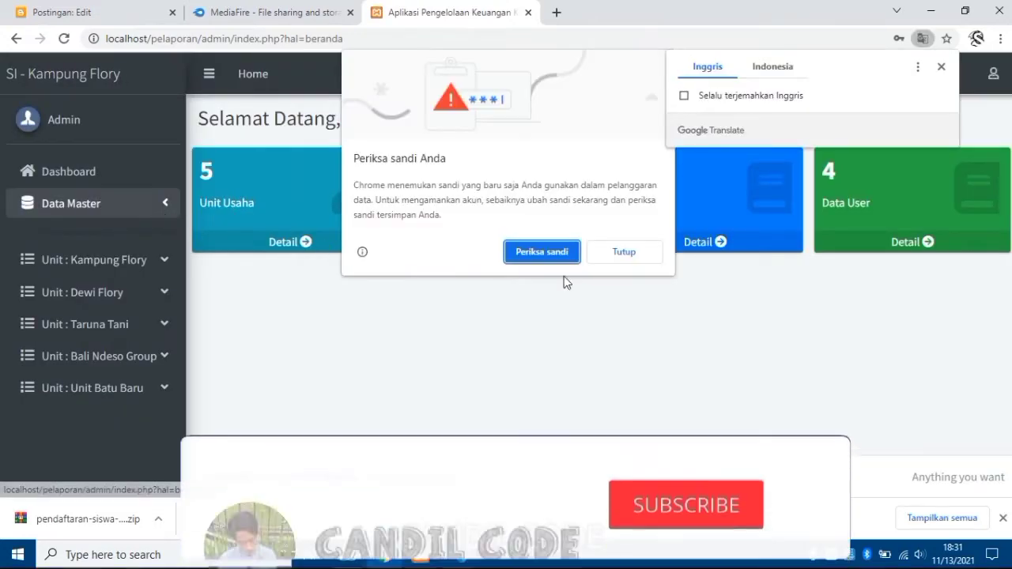
Dismiss Chrome's 'Periksa sandi Anda' password warning on the admin dashboard.
left_click(622, 257)
left_click(915, 247)
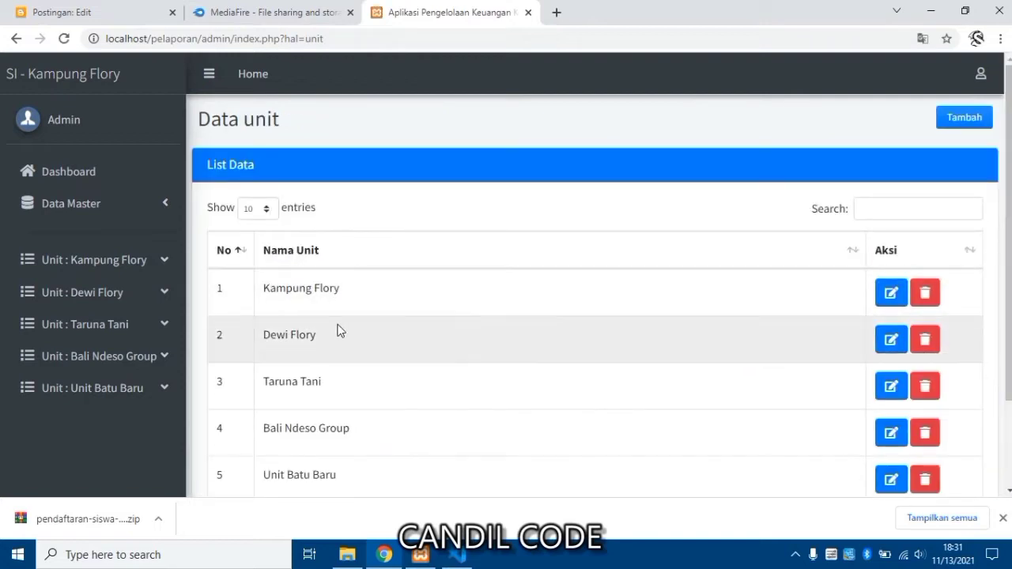
scroll(327, 309, "down", 2)
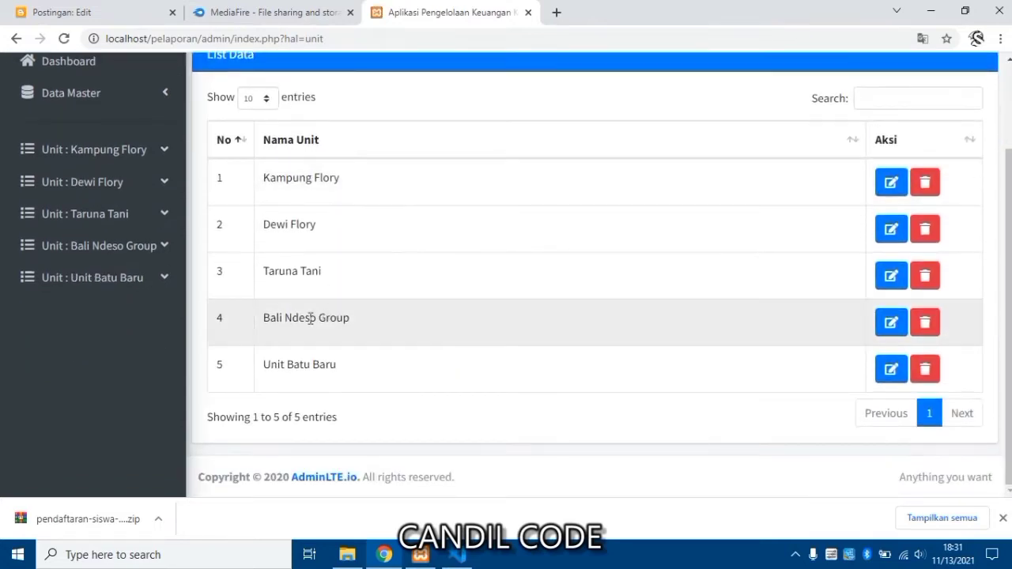
scroll(311, 318, "up", 2)
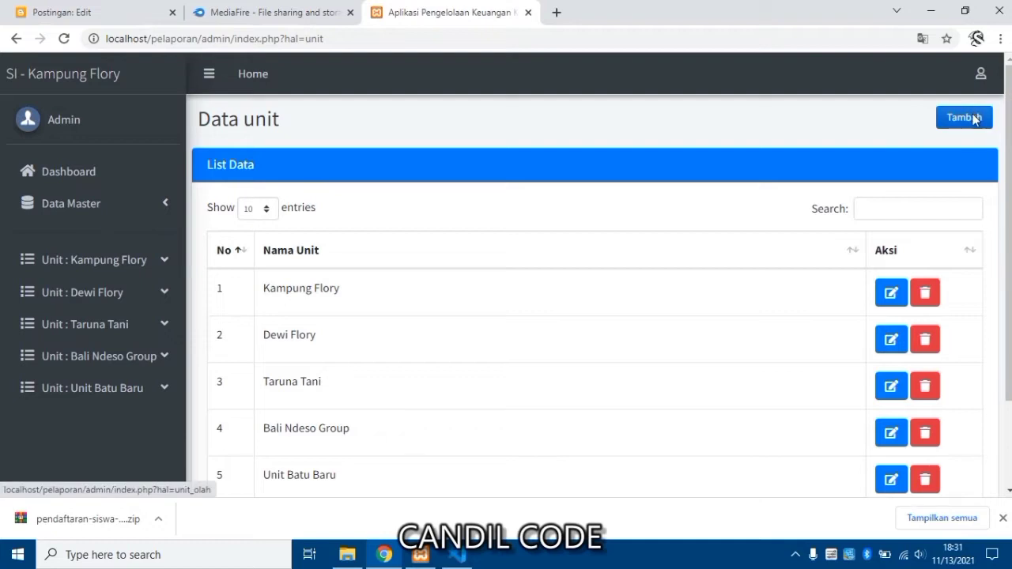
left_click(964, 117)
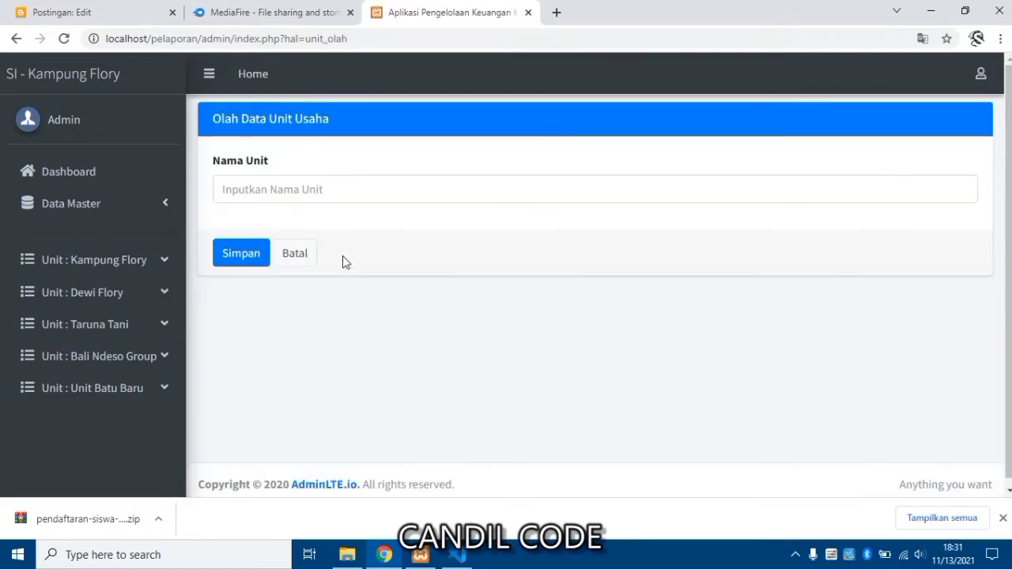
left_click(273, 192)
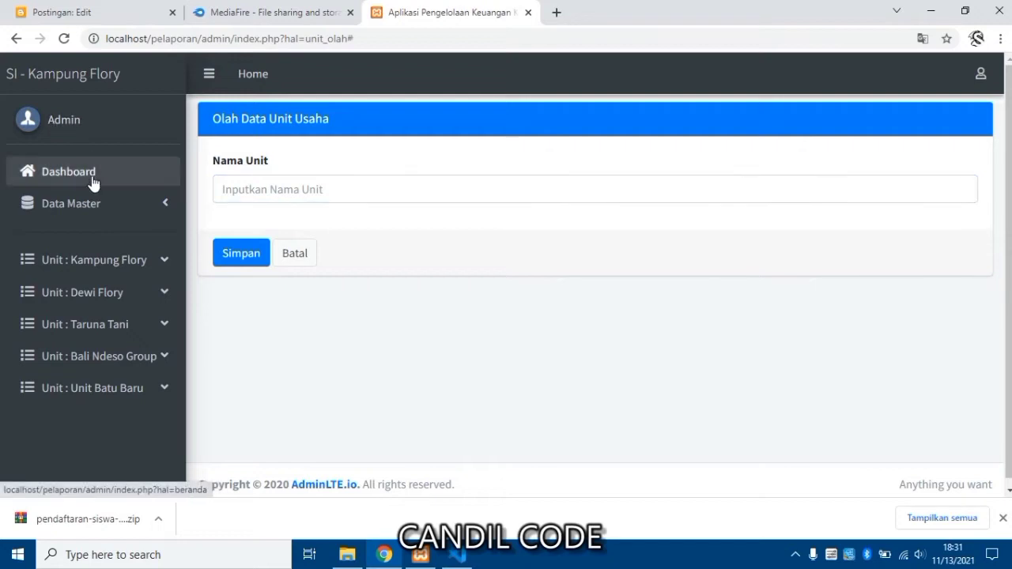
left_click(90, 179)
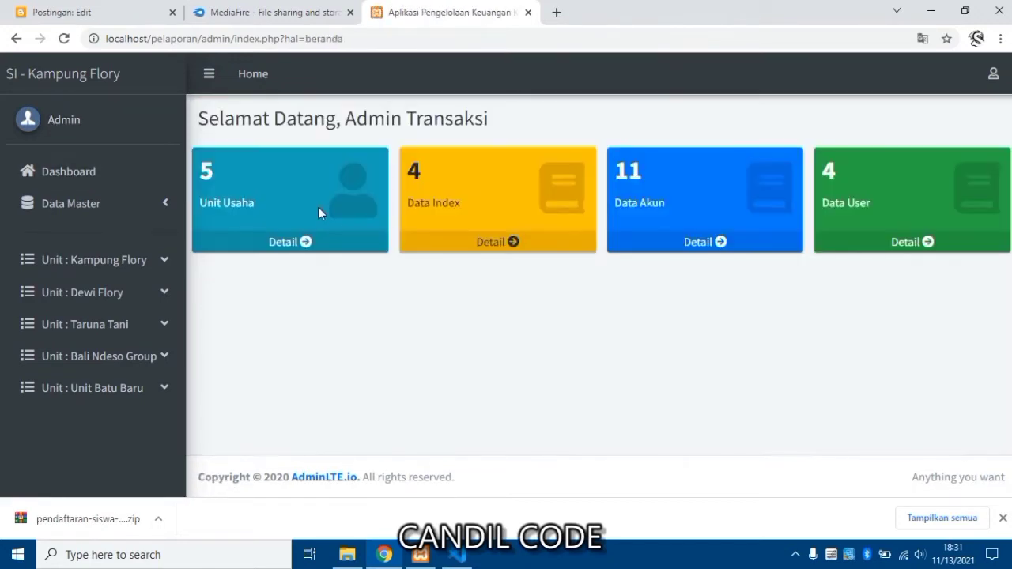
left_click(491, 248)
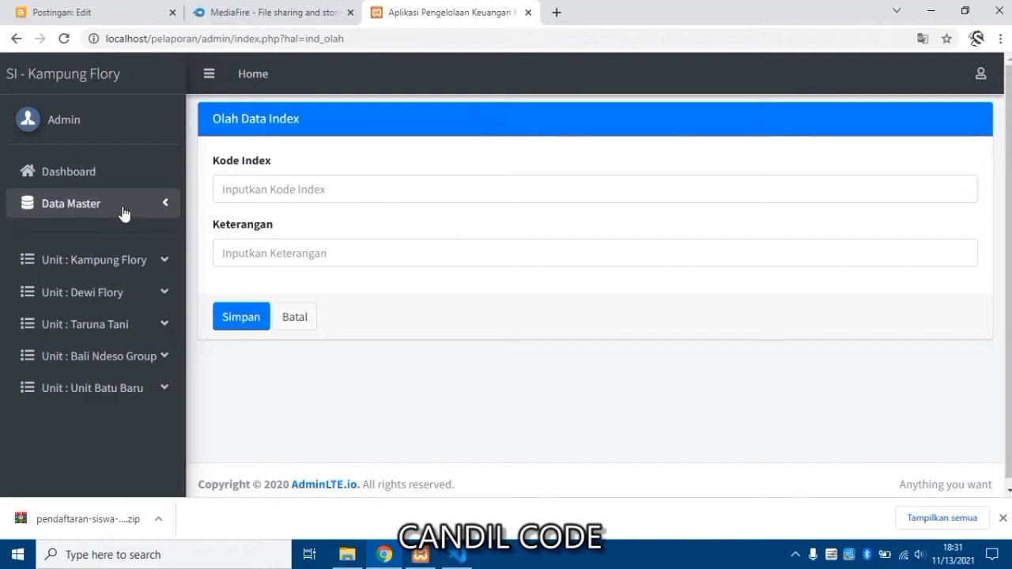
left_click(102, 187)
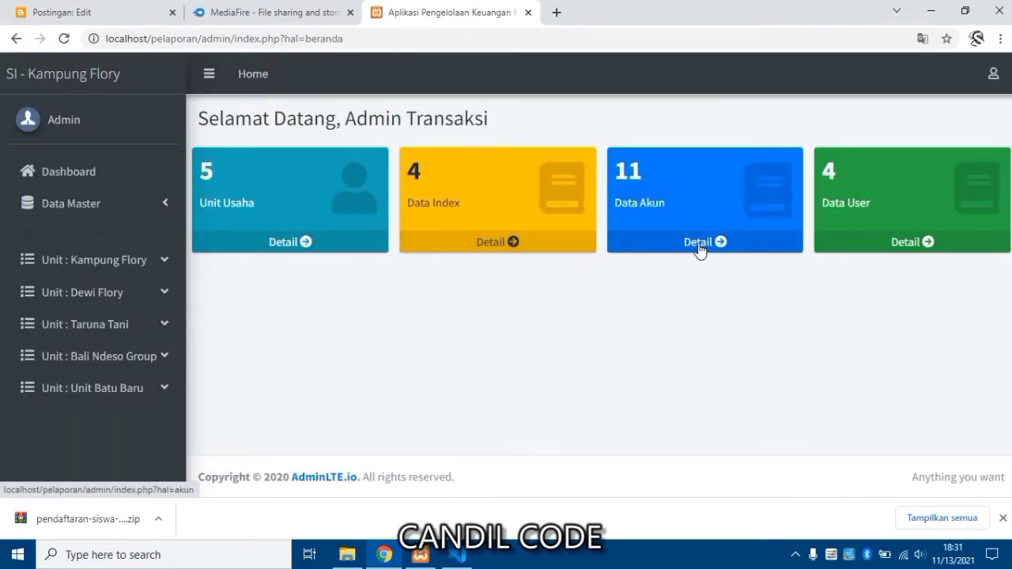
left_click(699, 250)
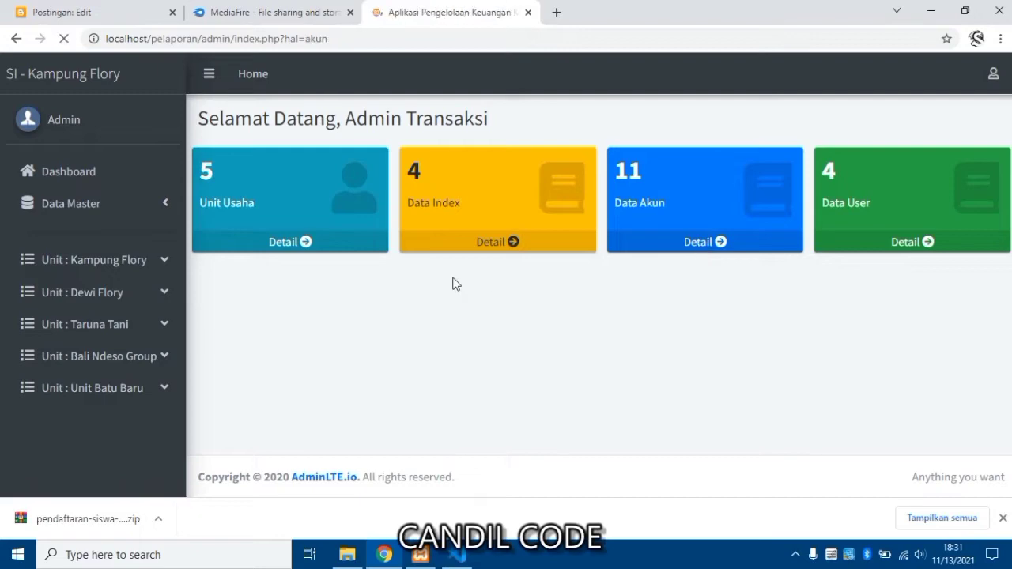
scroll(383, 290, "down", 4)
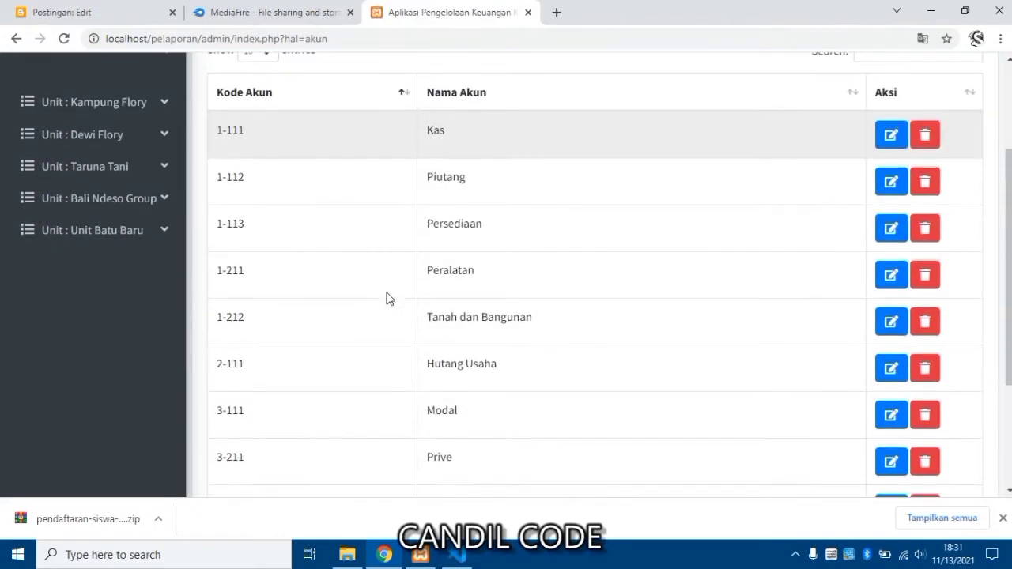
scroll(386, 298, "down", 1)
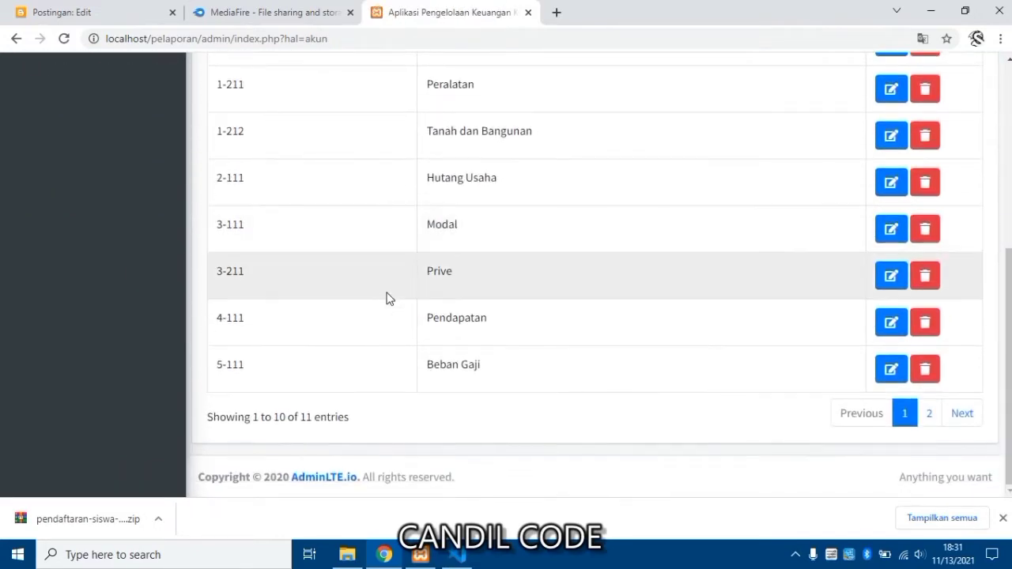
scroll(334, 267, "up", 6)
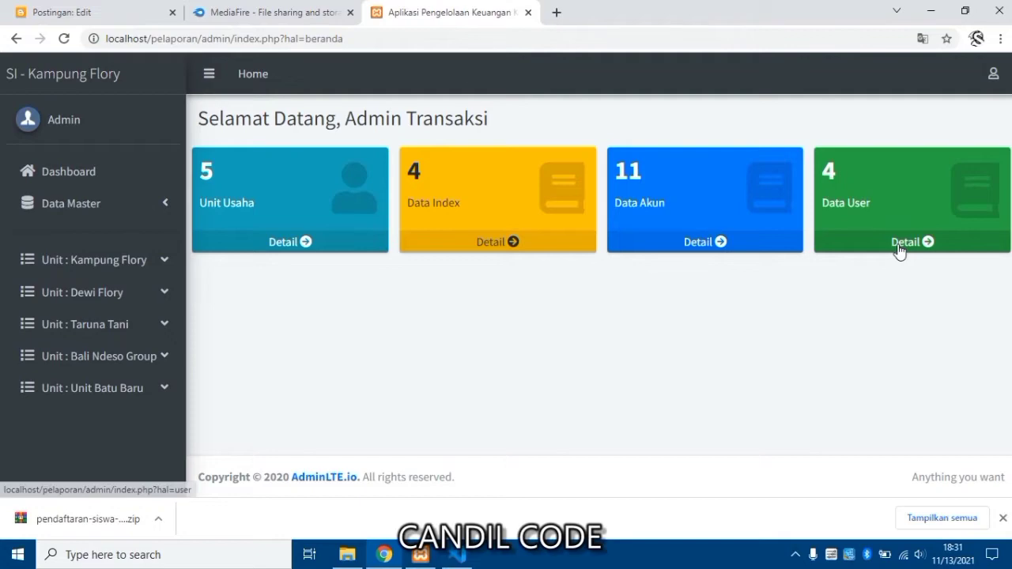
View the Data User list, then switch to Data Master > Data Admin.
left_click(899, 250)
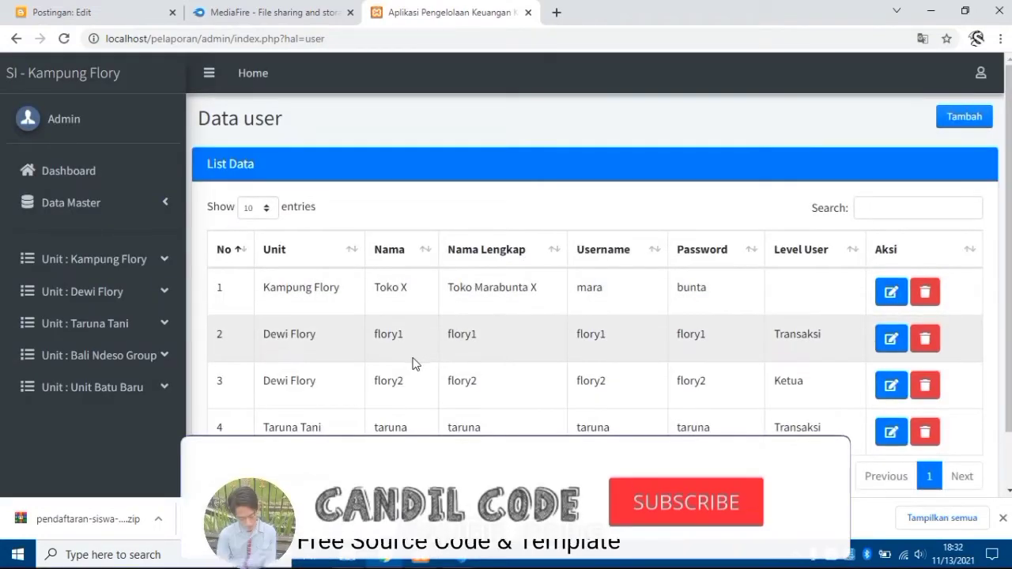
scroll(413, 361, "down", 1)
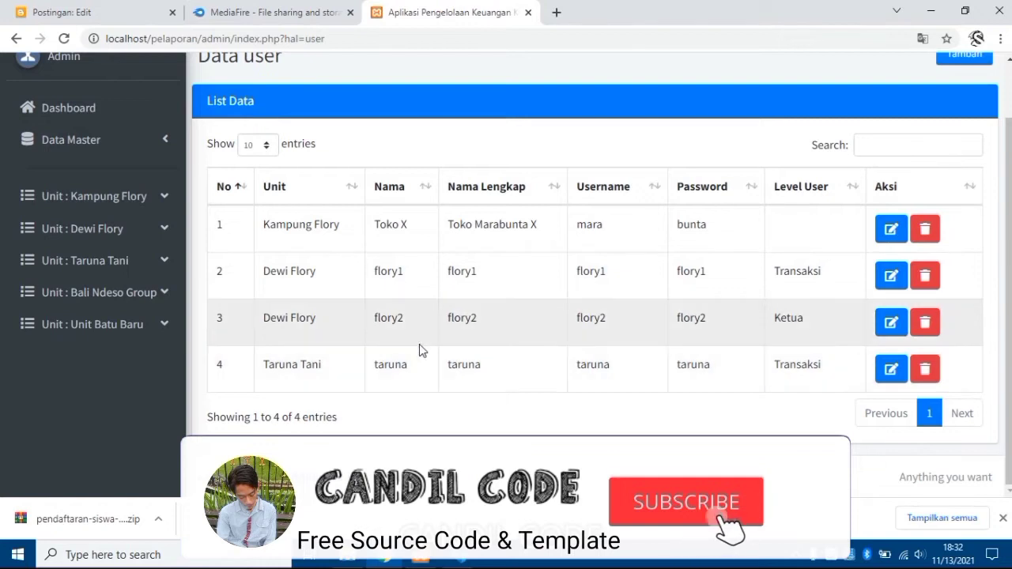
scroll(415, 350, "up", 1)
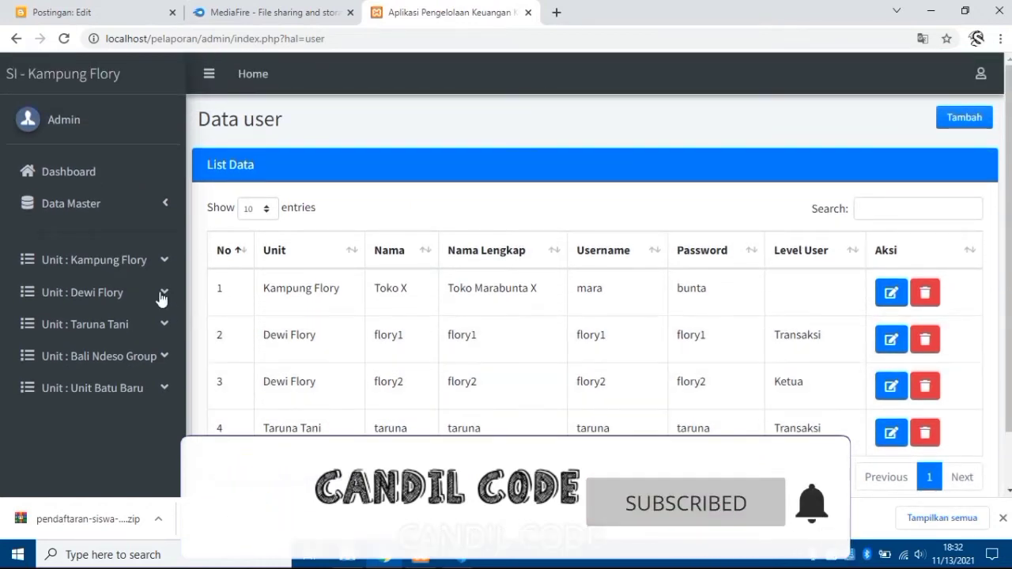
left_click(127, 213)
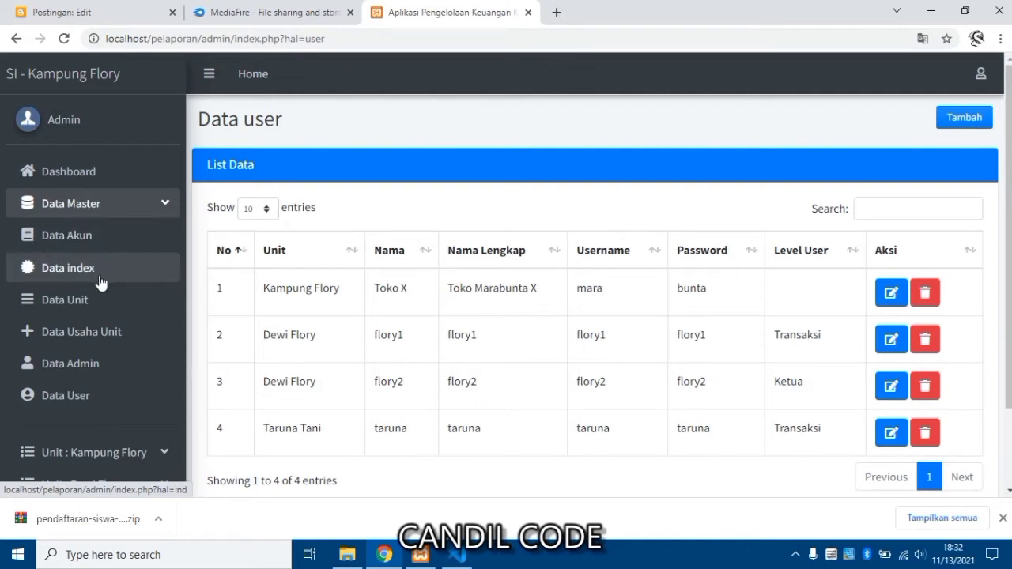
left_click(92, 371)
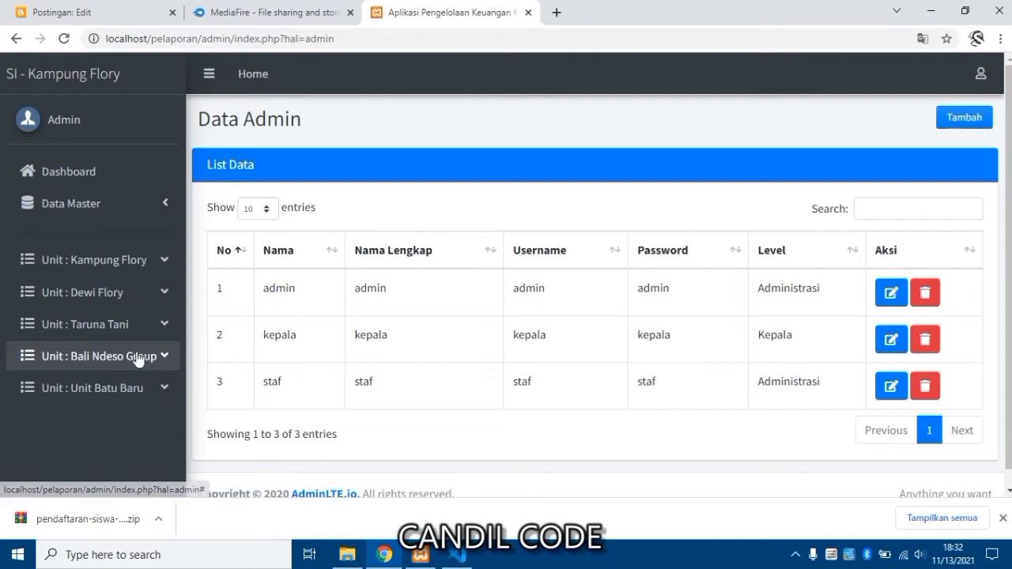
Expand and collapse the Kampung Flory, Dewi Flory and Taruna Tani unit menus in the sidebar.
left_click(123, 275)
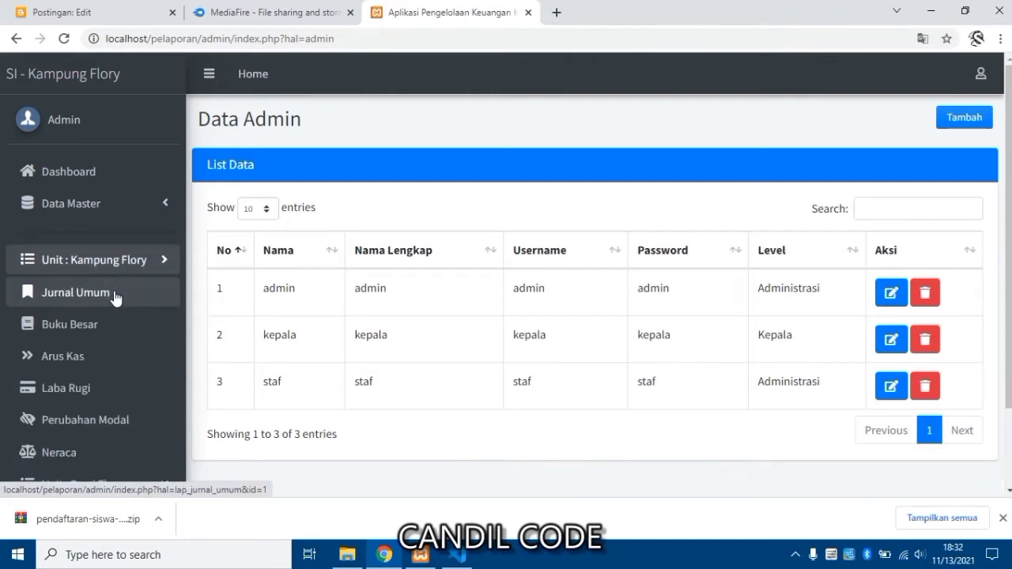
scroll(115, 292, "down", 2)
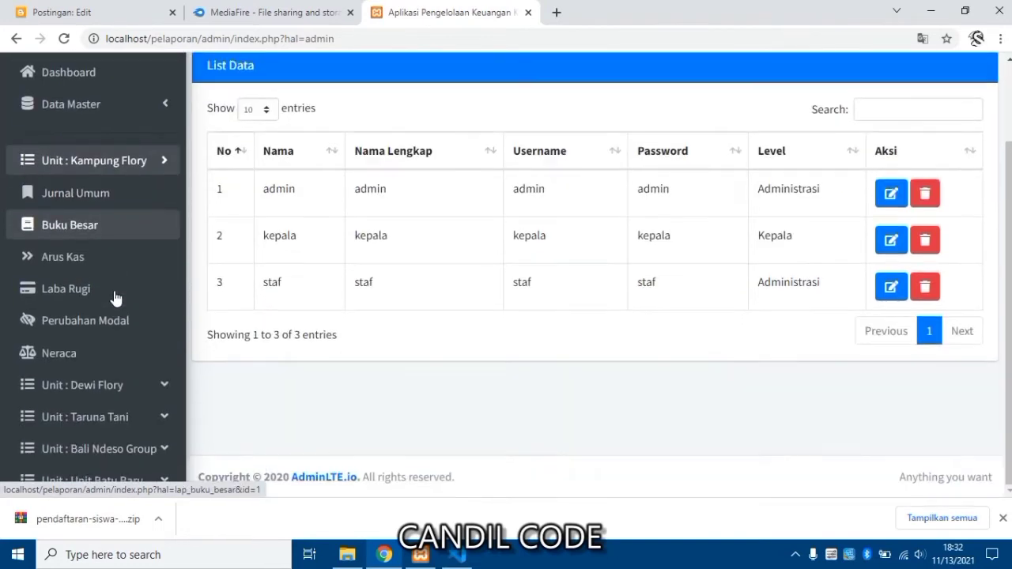
left_click(142, 171)
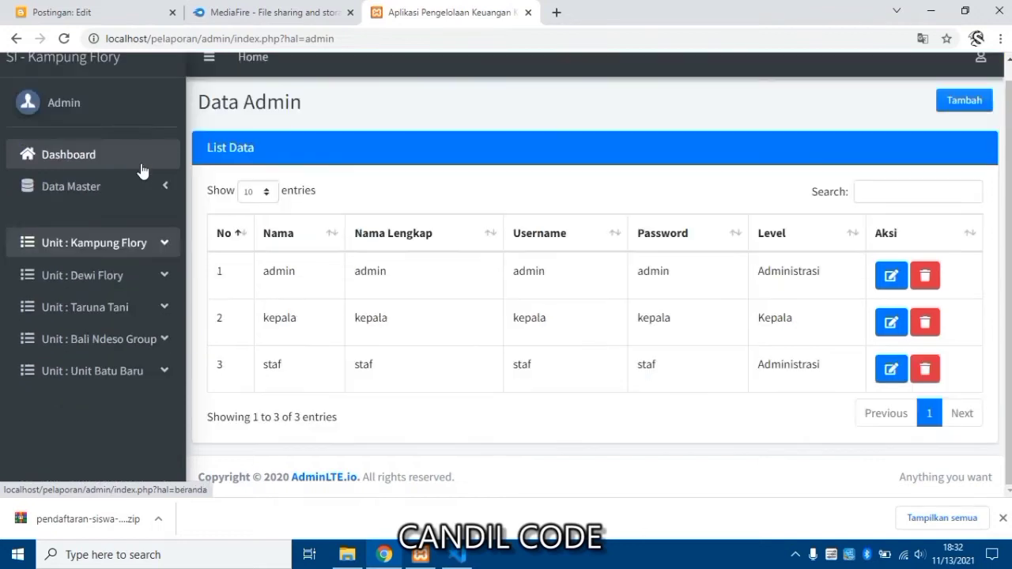
left_click(127, 277)
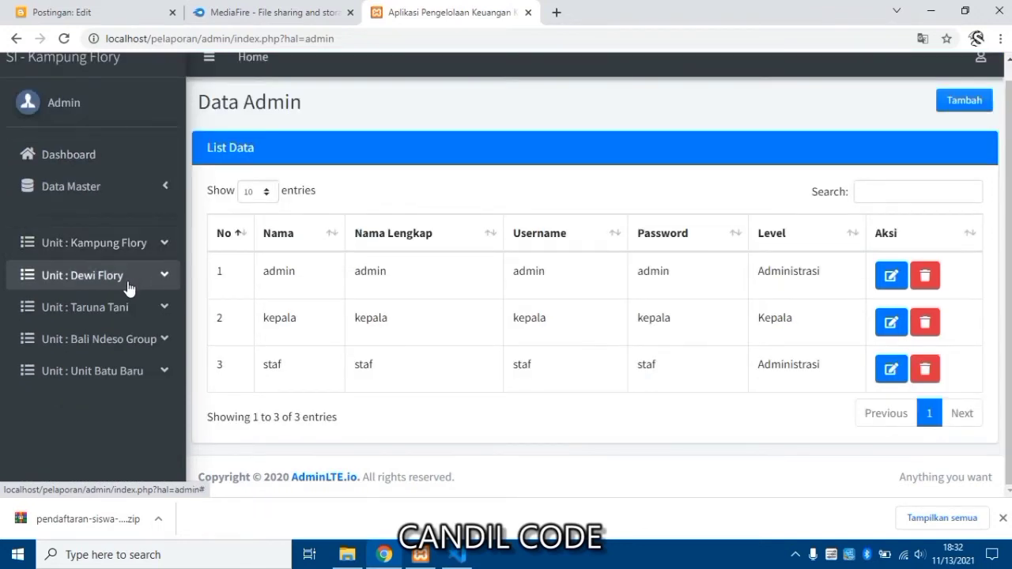
left_click(129, 289)
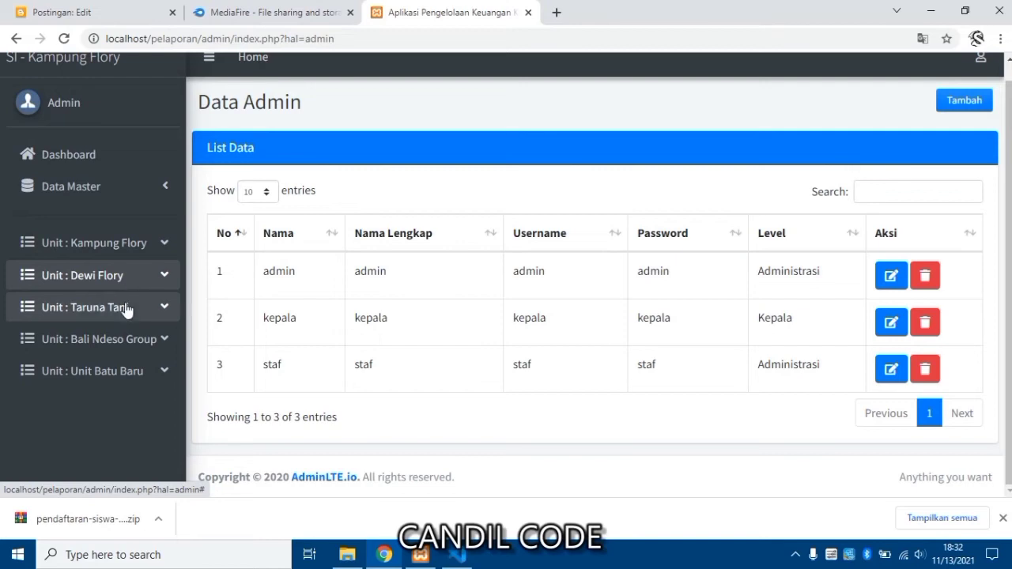
left_click(127, 310)
left_click(124, 312)
left_click(130, 194)
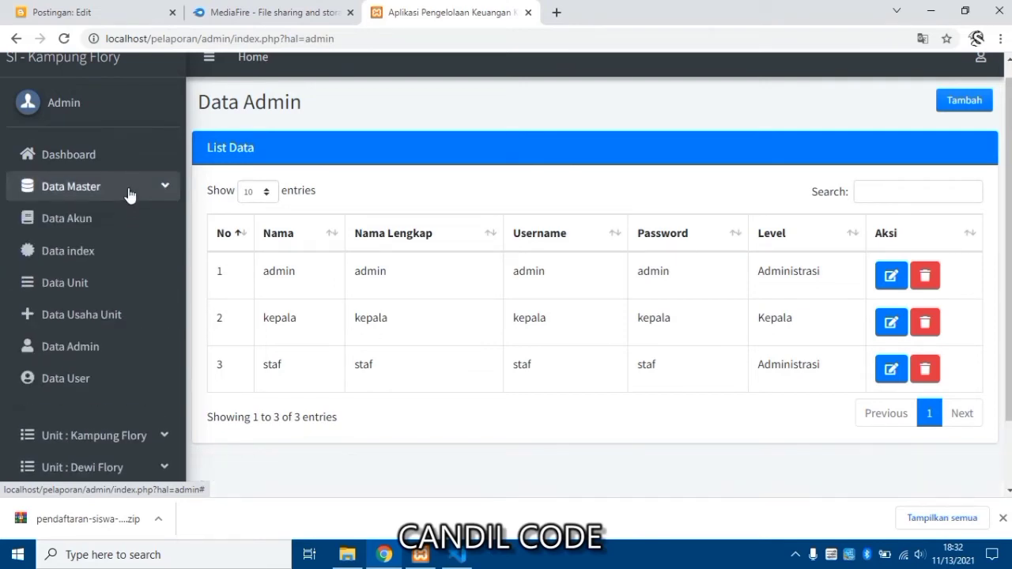
Delete row 4's Usaha Taruna Tani activity from Data Usaha Unit and acknowledge the success alert.
left_click(111, 315)
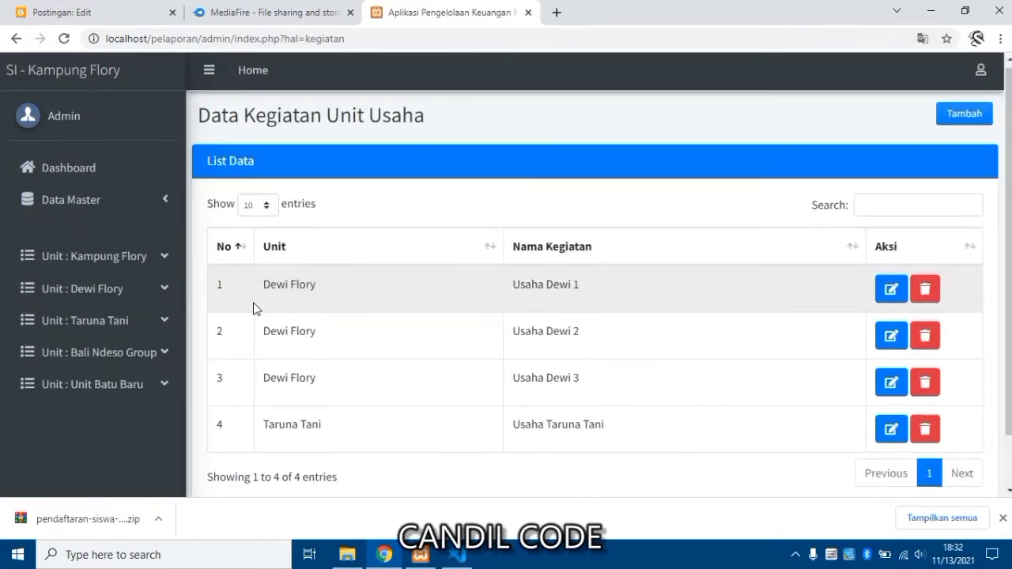
scroll(261, 324, "down", 1)
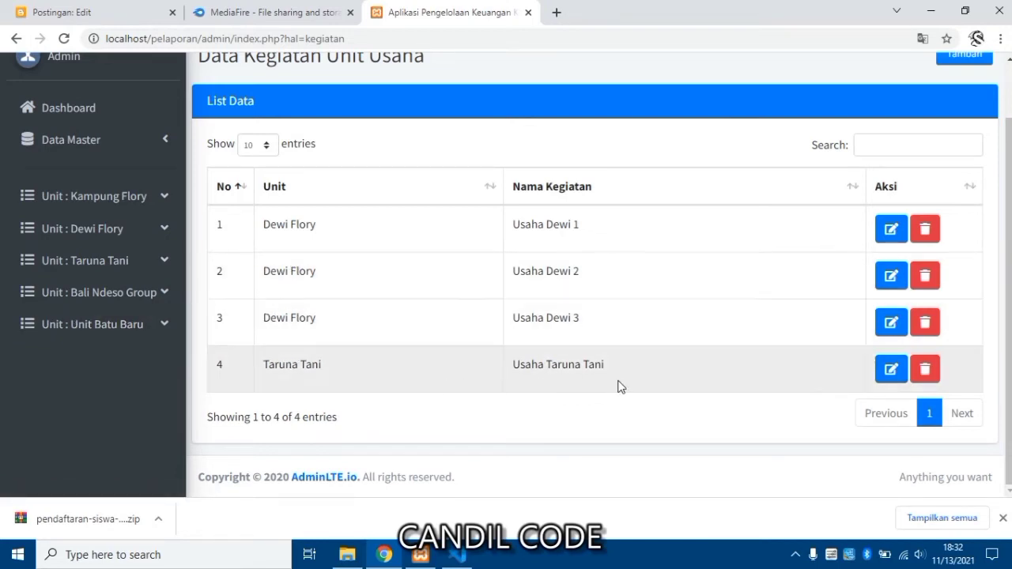
left_click(925, 373)
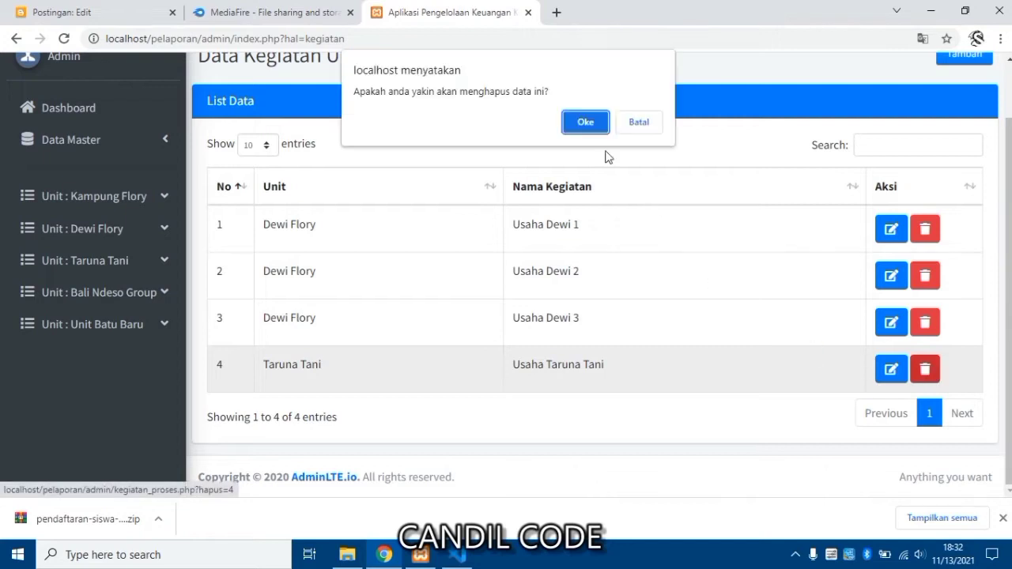
left_click(585, 122)
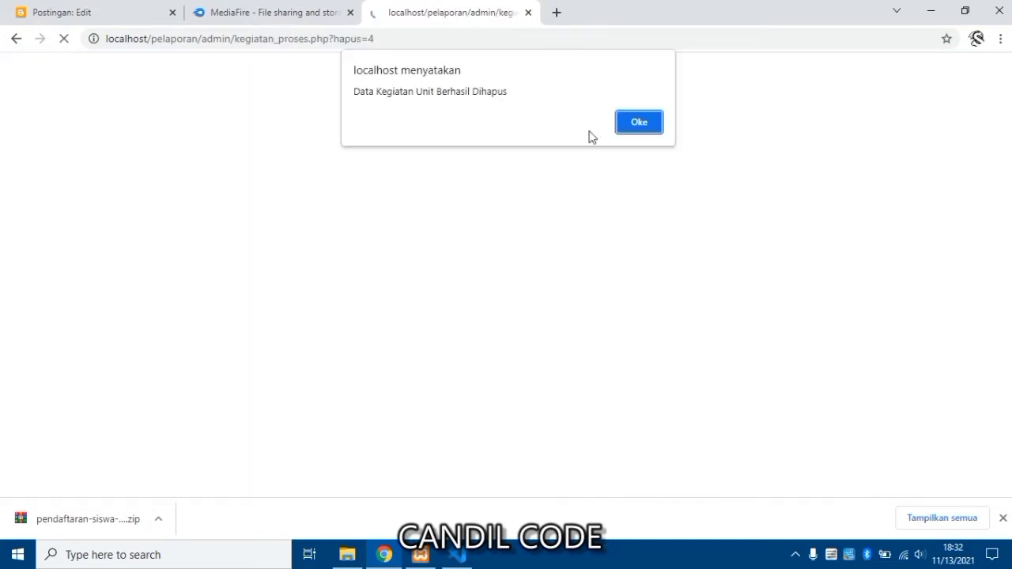
key("Return")
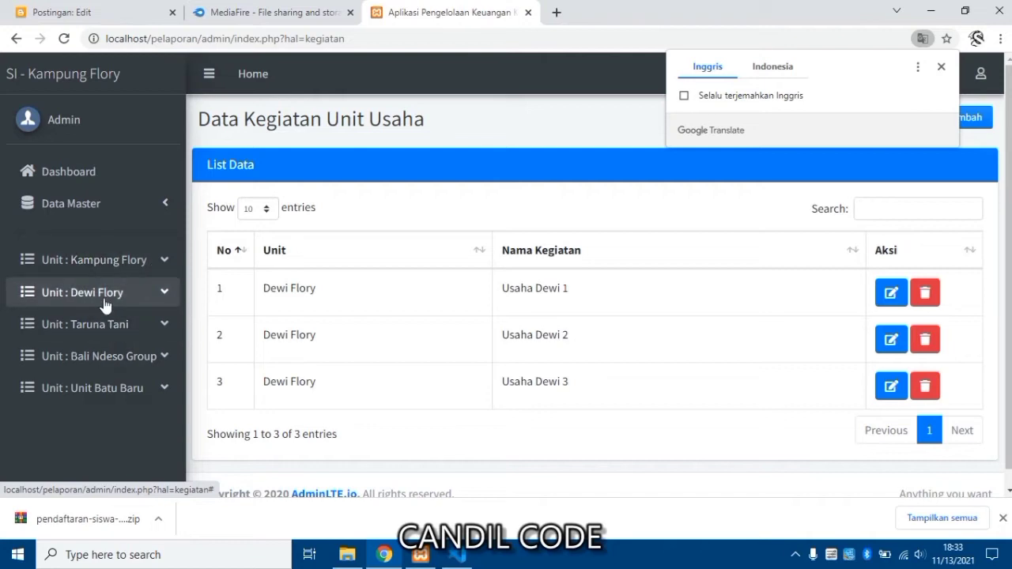
Open the Unit Batu Baru Jurnal Umum report from the sidebar.
scroll(113, 340, "down", 1)
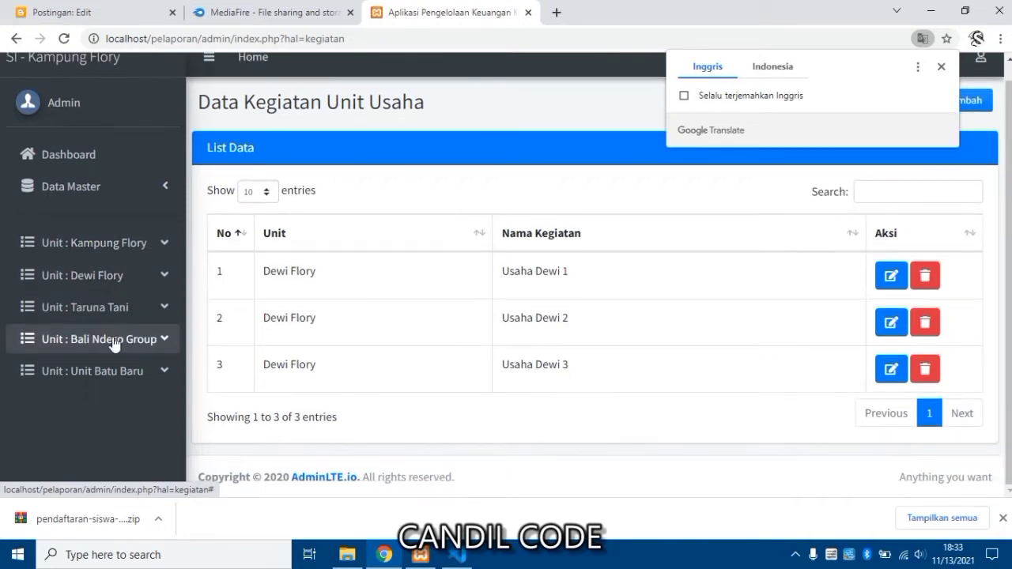
left_click(113, 344)
scroll(113, 356, "down", 2)
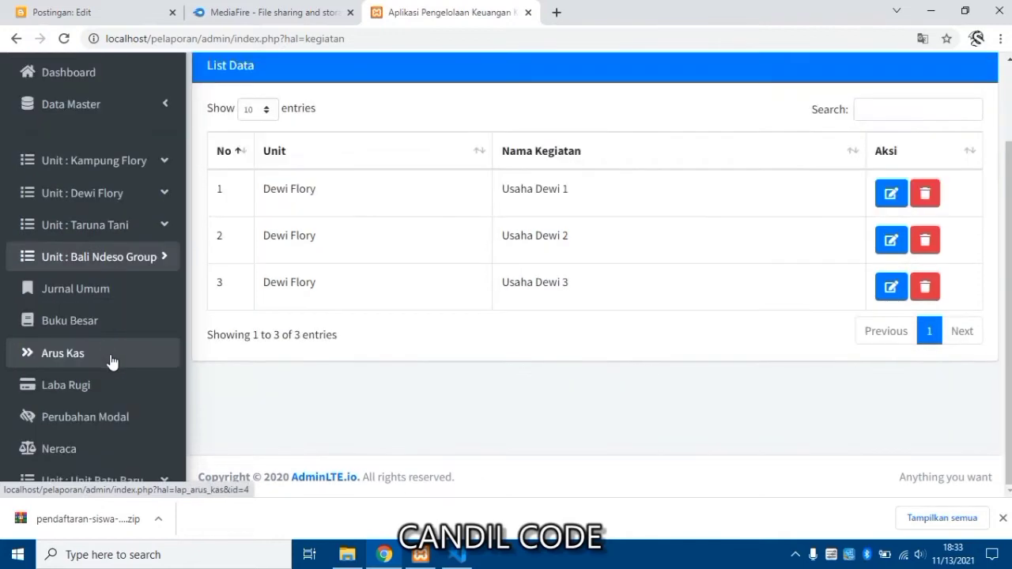
left_click(122, 264)
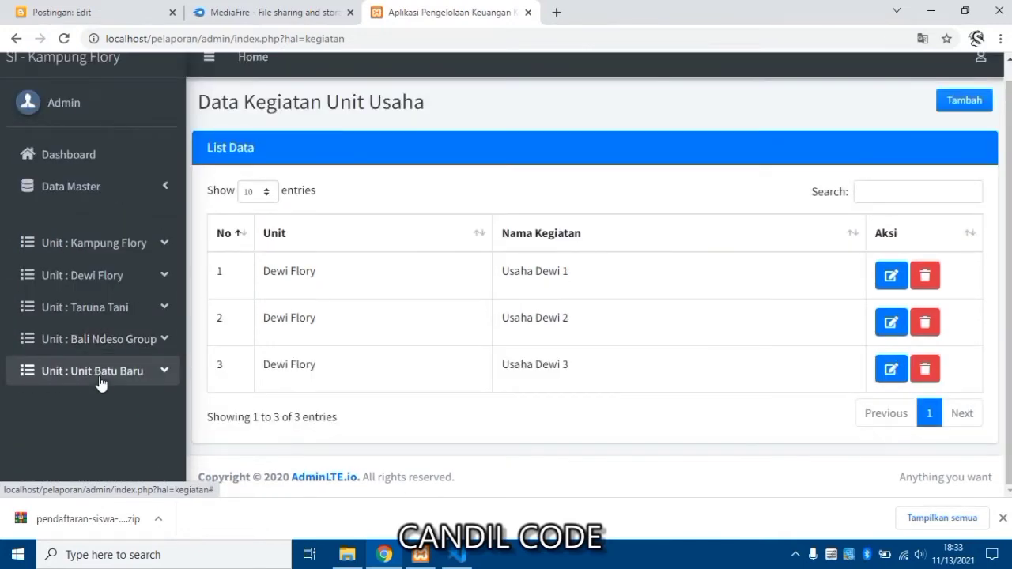
left_click(100, 378)
scroll(99, 384, "down", 1)
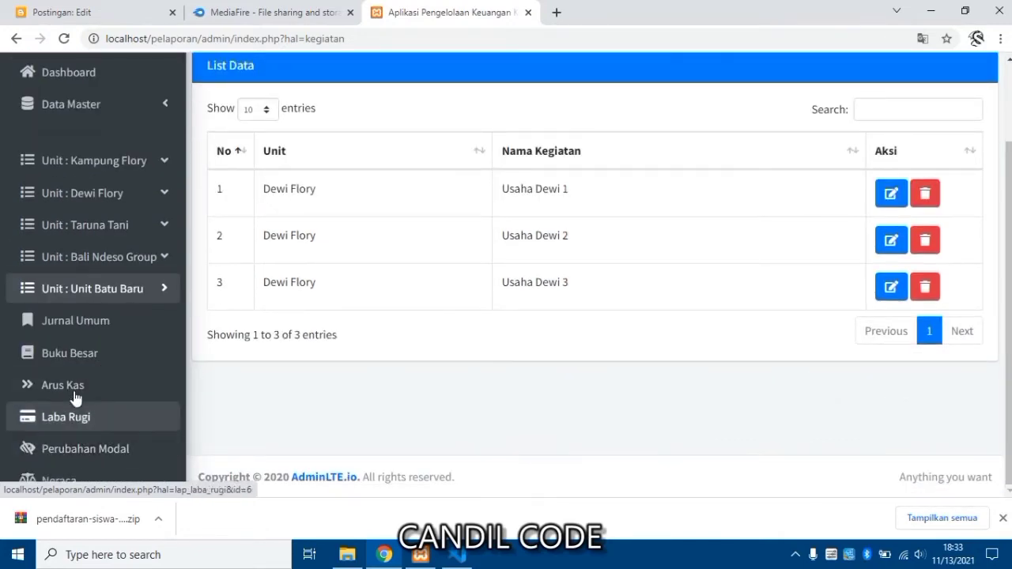
left_click(82, 324)
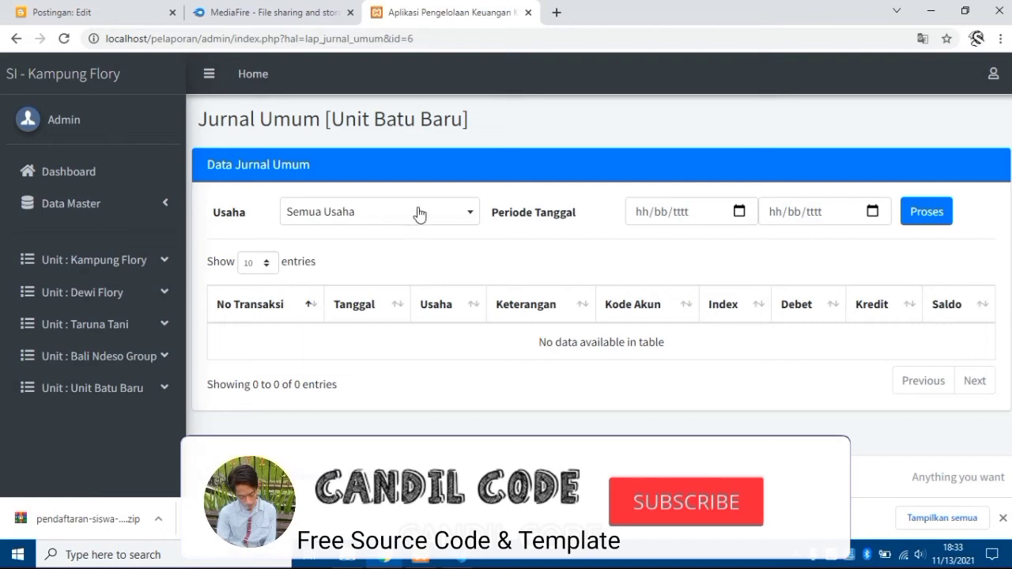
Set the journal period to 31/10/2021–13/11/2021 and process it.
left_click(419, 215)
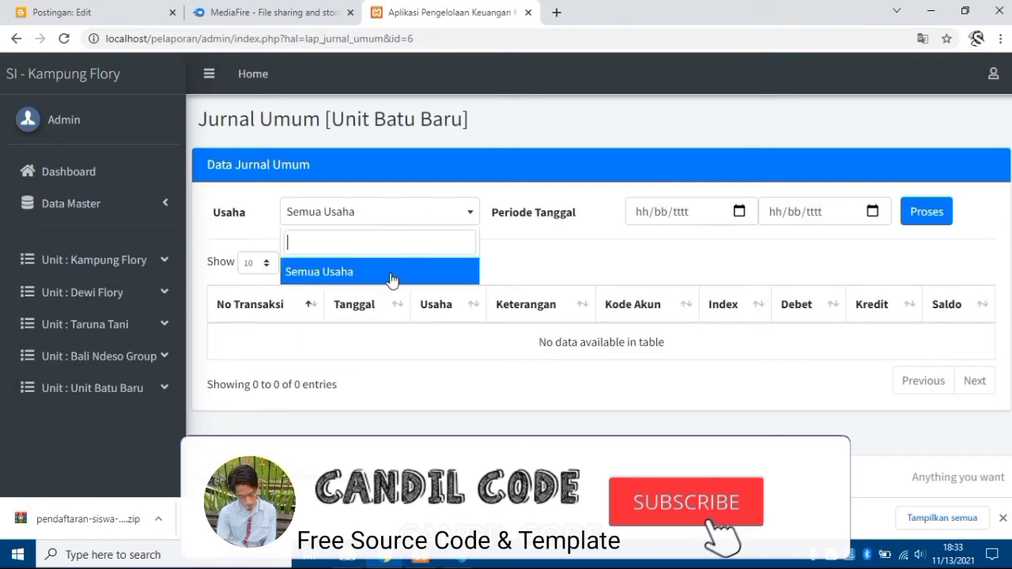
left_click(739, 211)
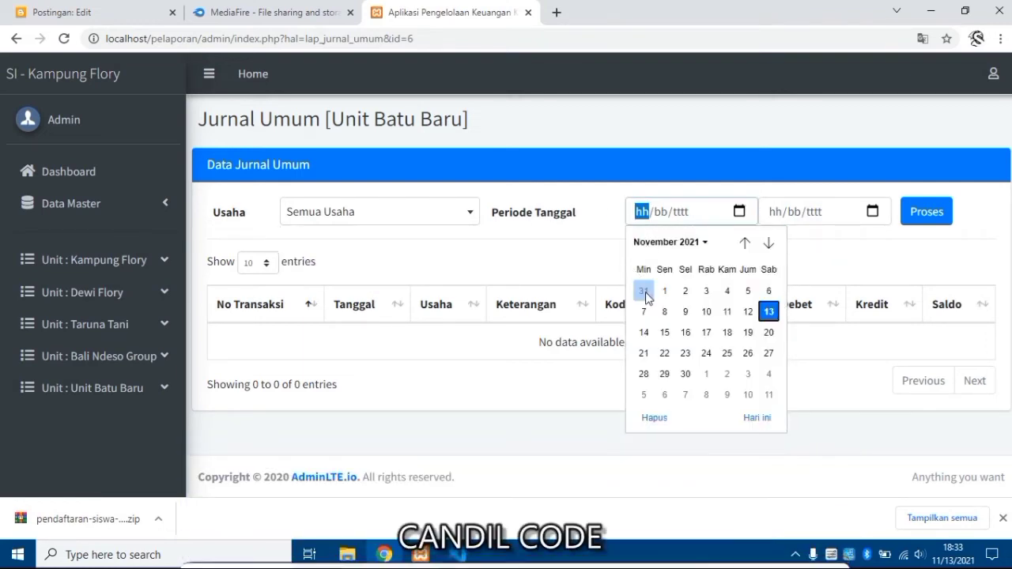
key("Escape")
type("31102021")
key("Tab")
left_click(872, 211)
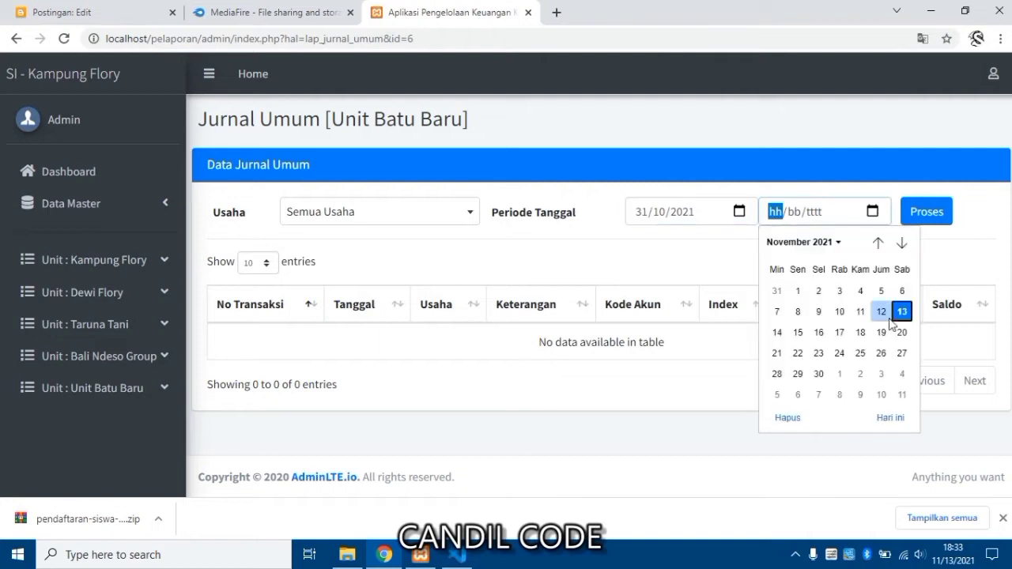
left_click(902, 312)
left_click(921, 223)
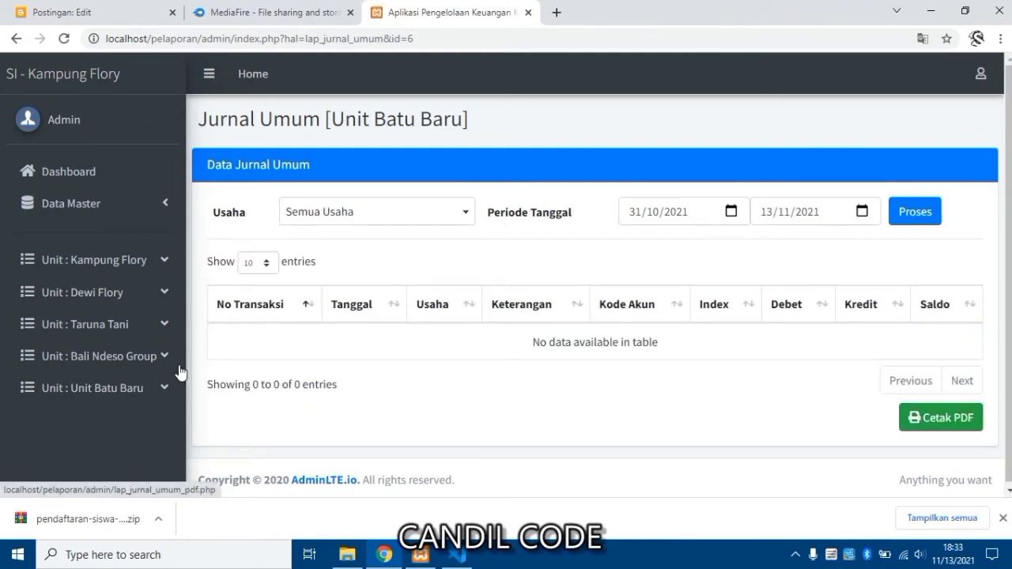
left_click(69, 207)
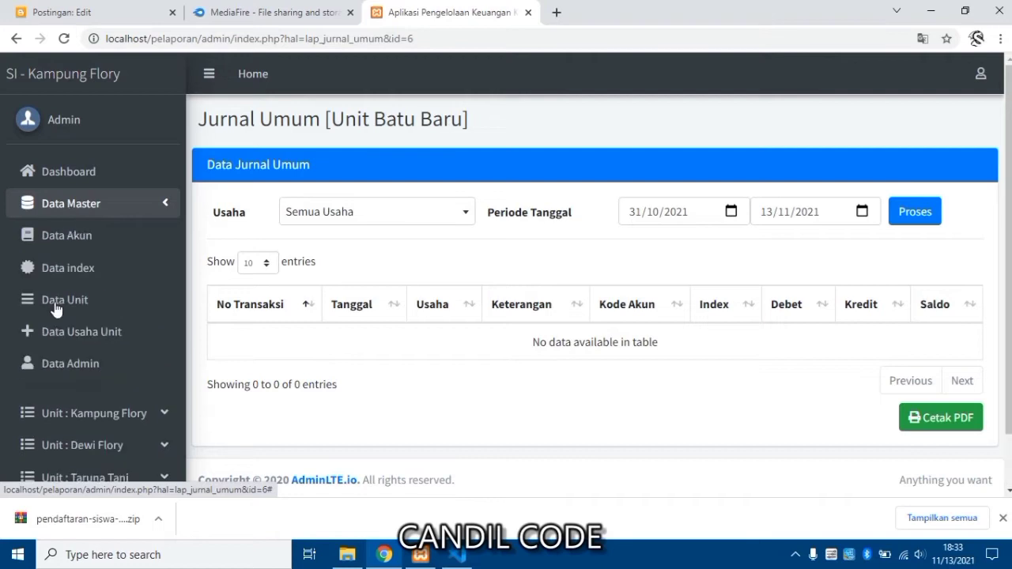
left_click(55, 395)
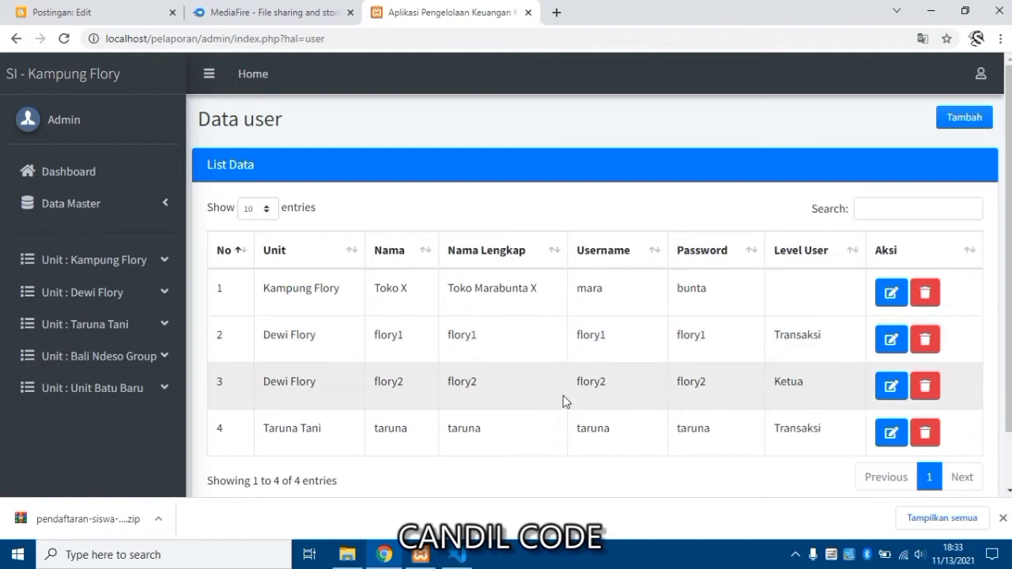
double_click(596, 336)
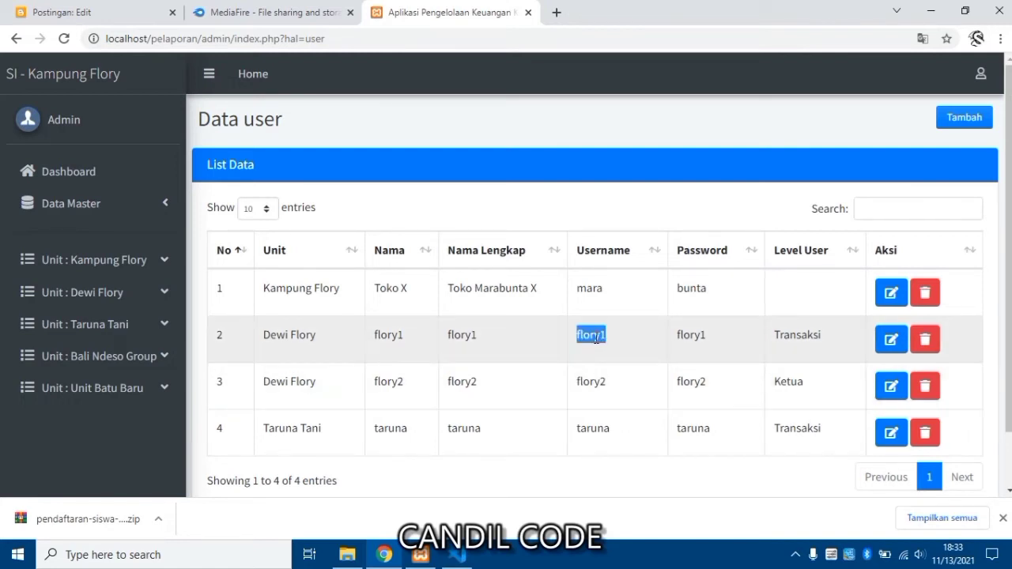
right_click(596, 336)
left_click(603, 350)
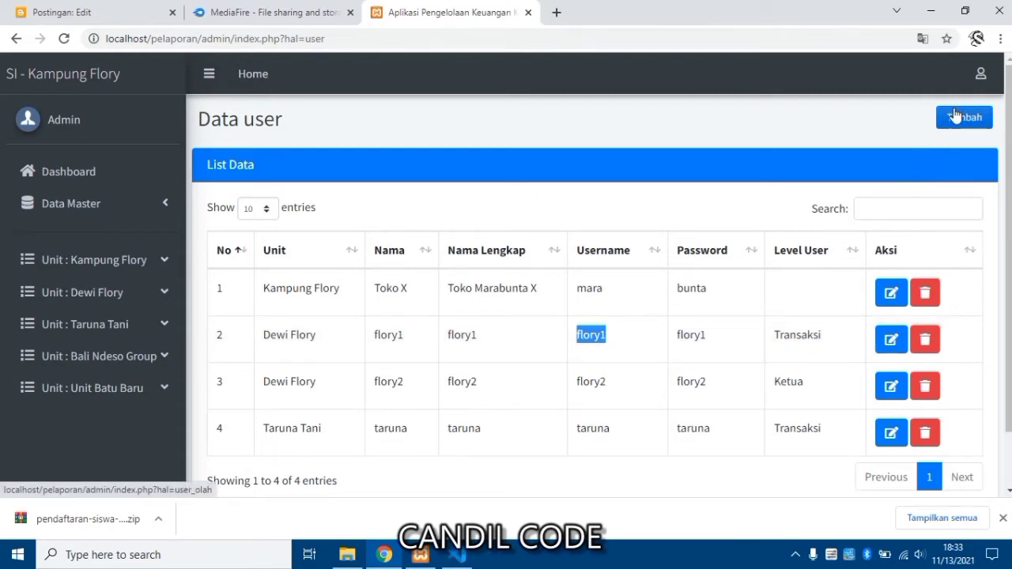
left_click(980, 75)
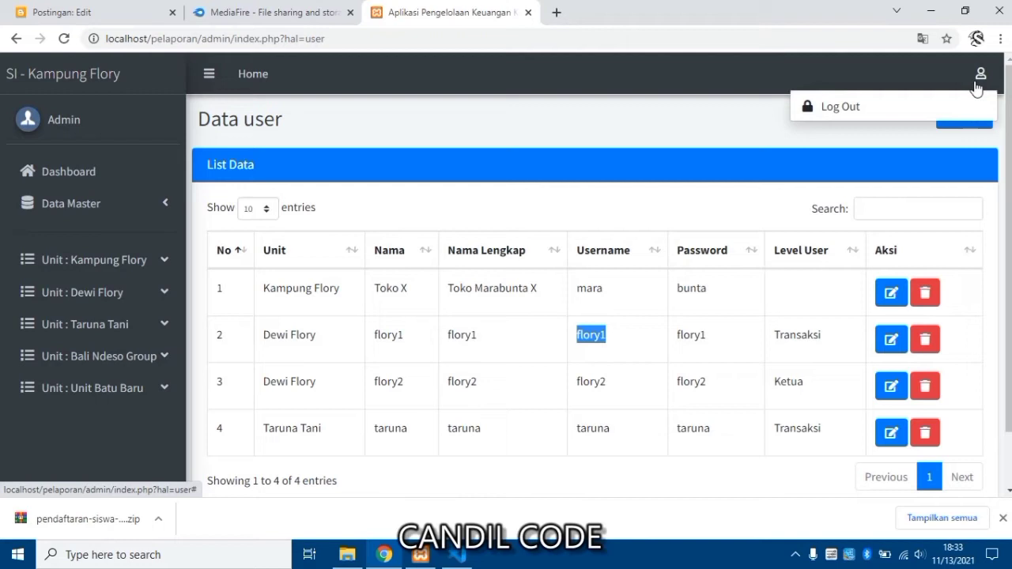
left_click(929, 110)
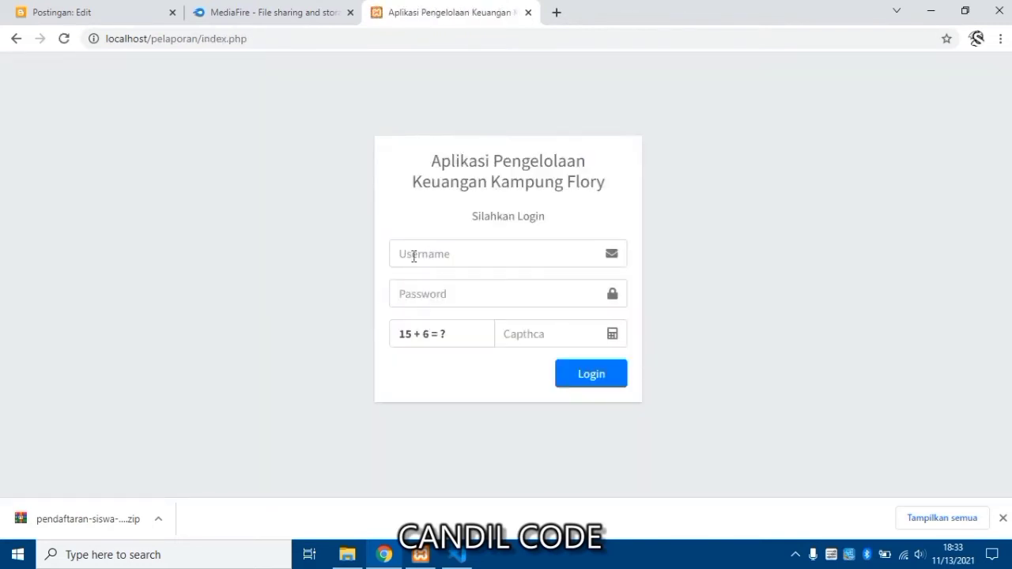
Log in with the pasted username, the account password and the captcha answer.
left_click(420, 255)
right_click(421, 255)
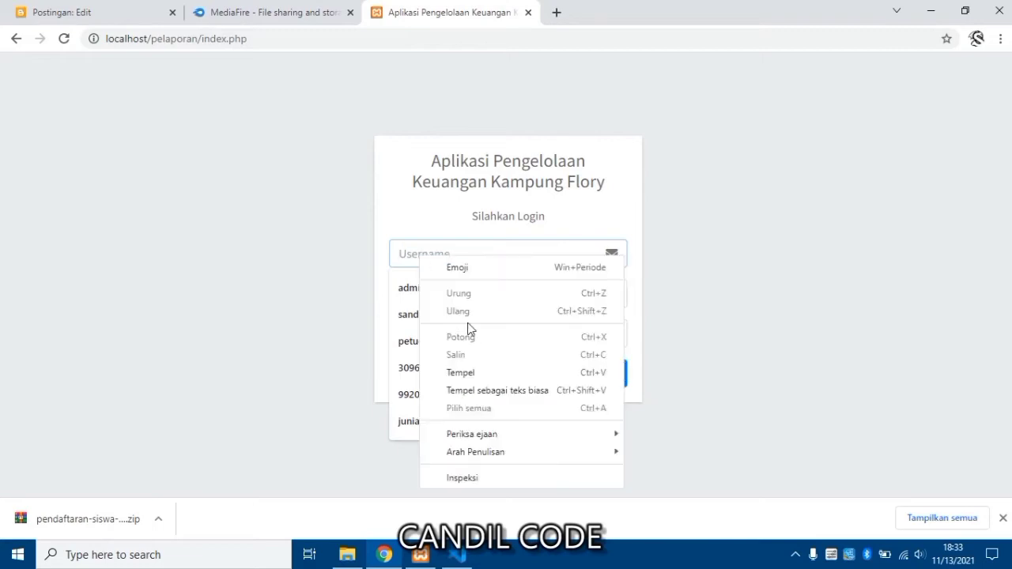
left_click(477, 374)
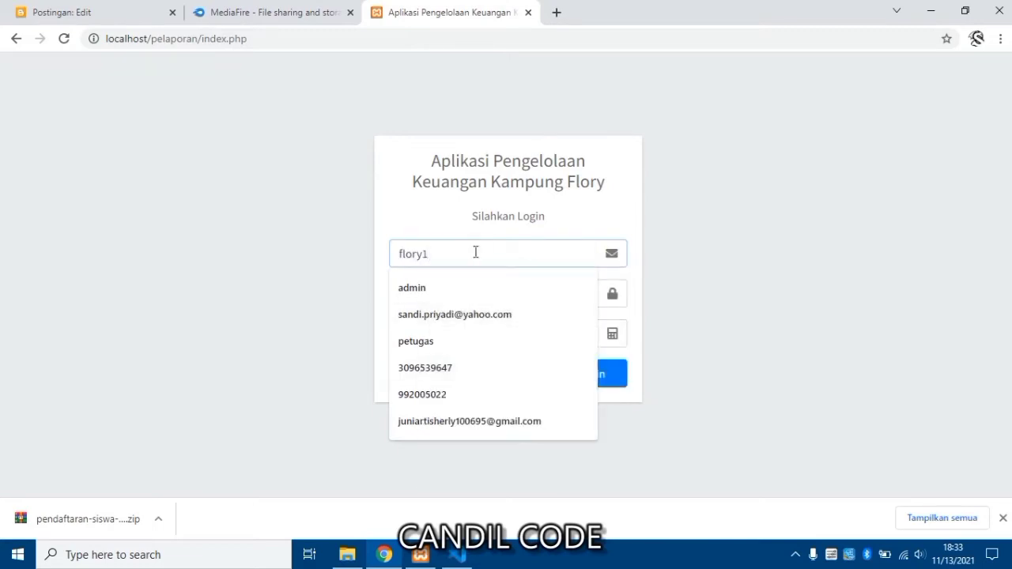
left_click(491, 232)
left_click(487, 288)
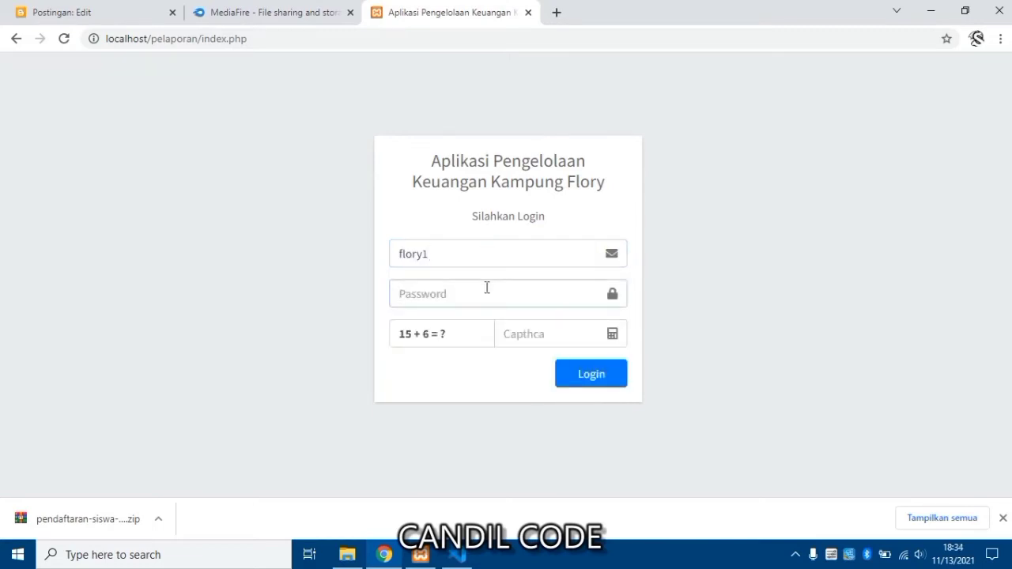
left_click(525, 336)
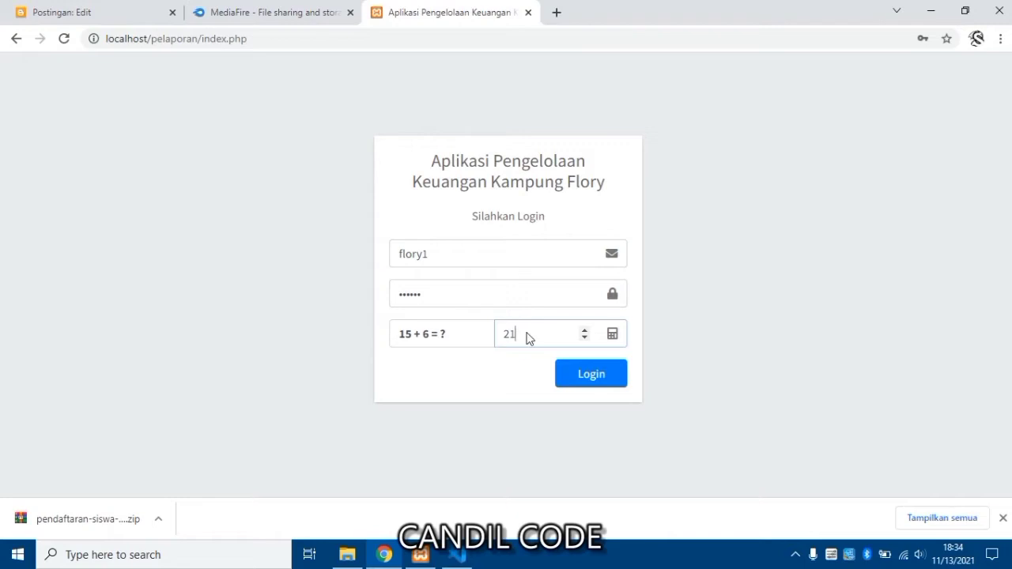
key("Return")
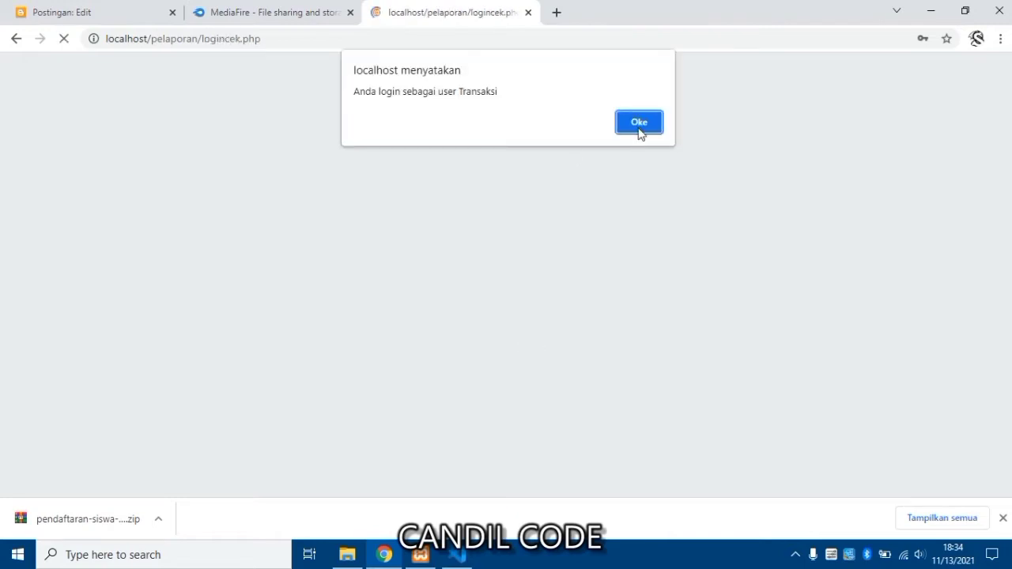
Confirm the login alert and dismiss Chrome's password-check and save-password prompts.
key("Return")
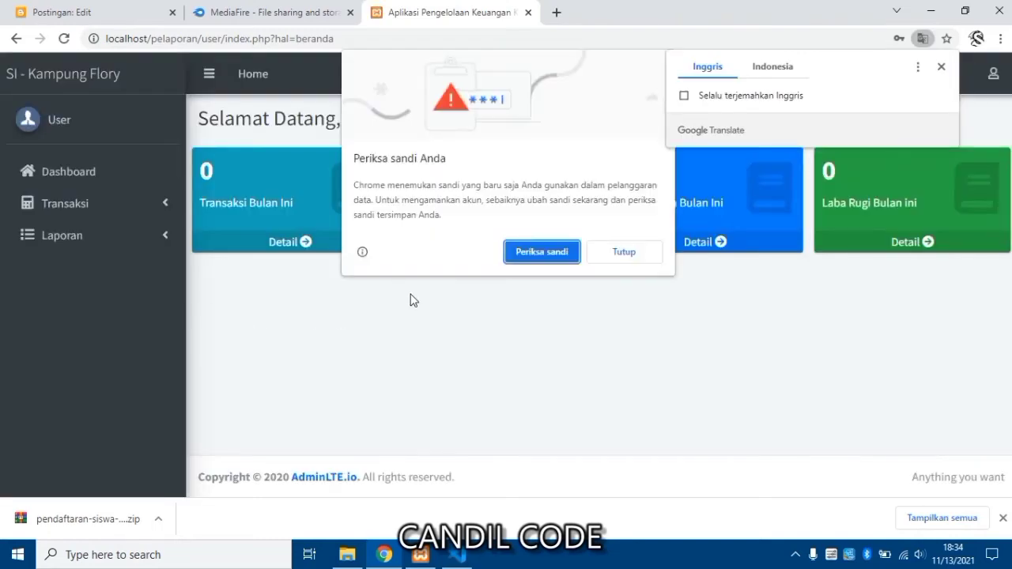
left_click(619, 252)
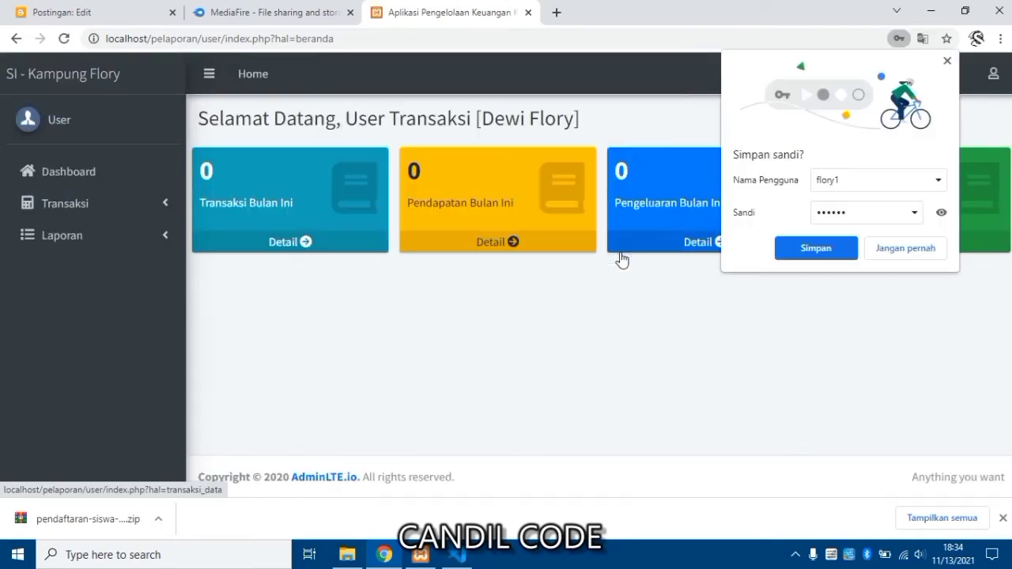
left_click(884, 251)
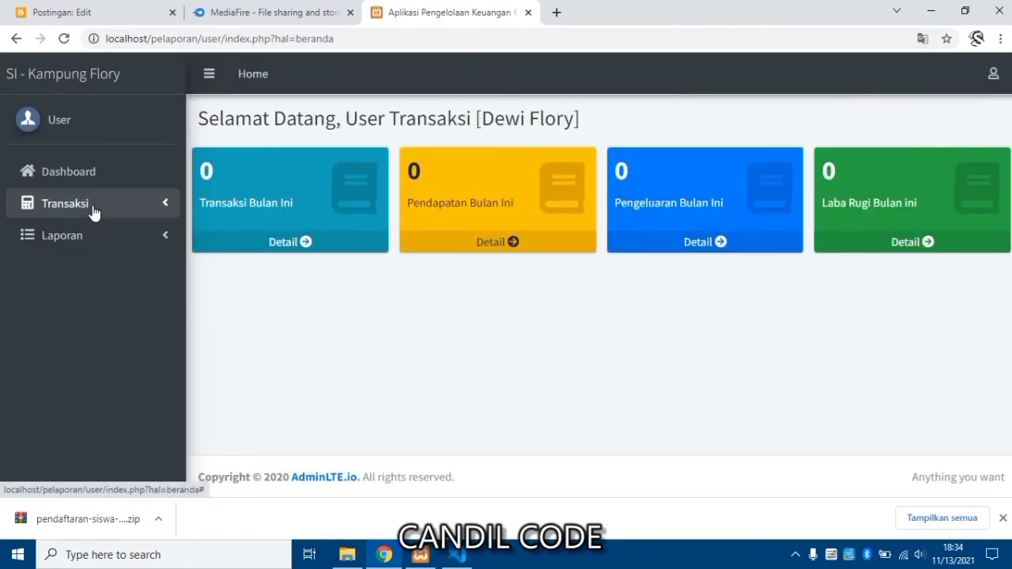
Open Input Transaksi and review the Usaha Dewi 1 form's activity, index, debit and credit fields.
left_click(93, 209)
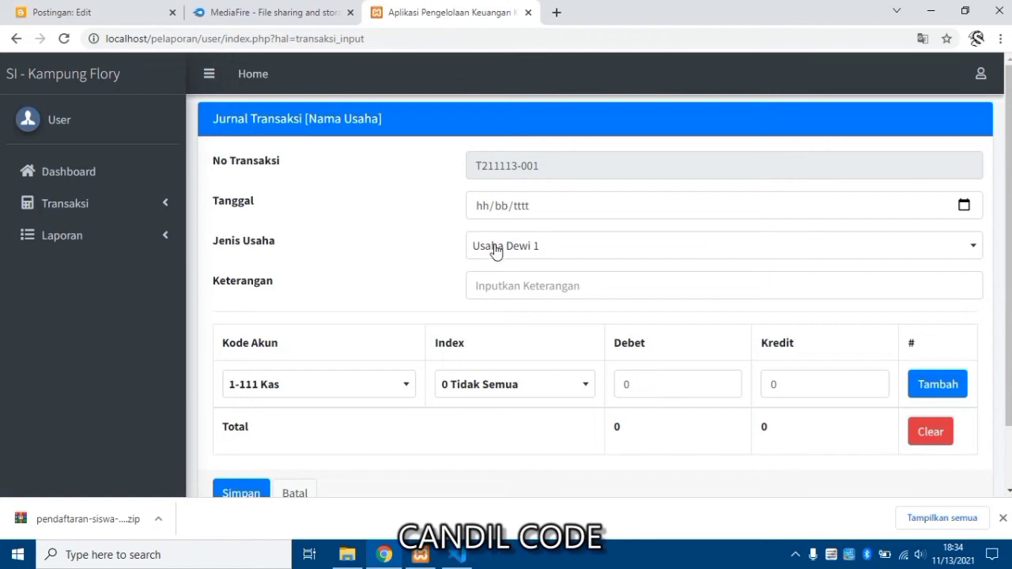
left_click(494, 247)
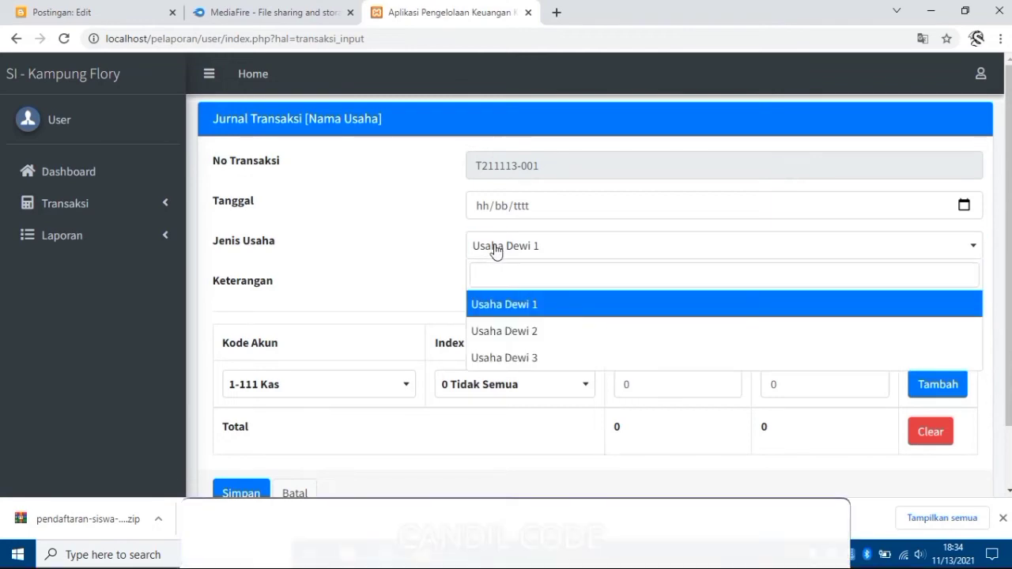
left_click(495, 250)
left_click(485, 286)
left_click(356, 268)
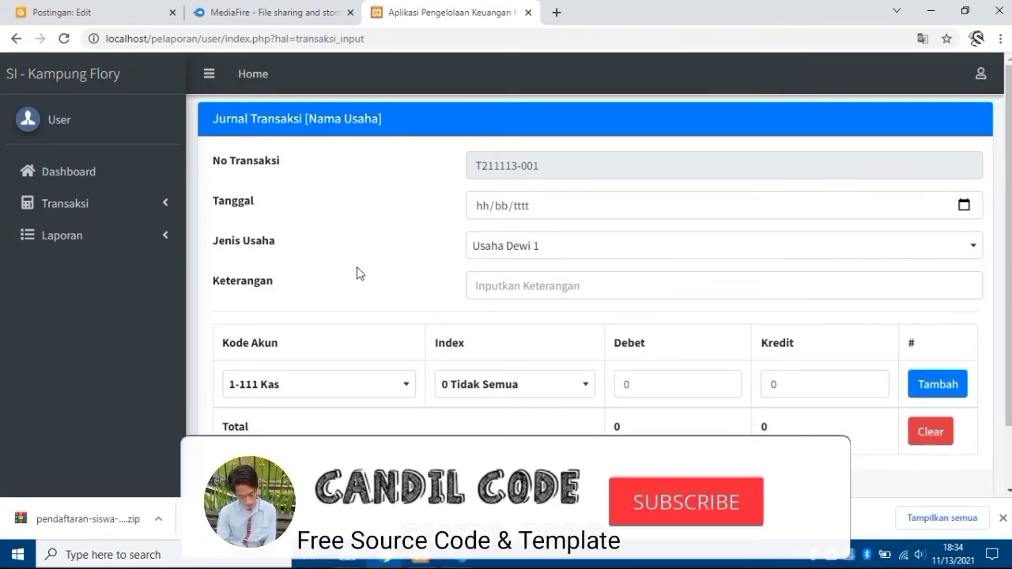
scroll(359, 288, "down", 2)
left_click(497, 312)
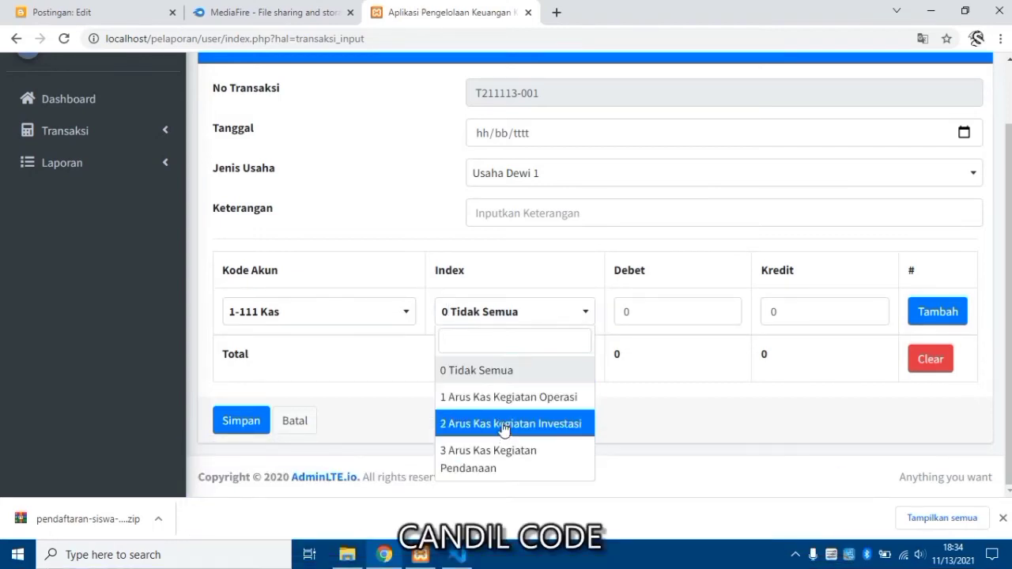
left_click(667, 319)
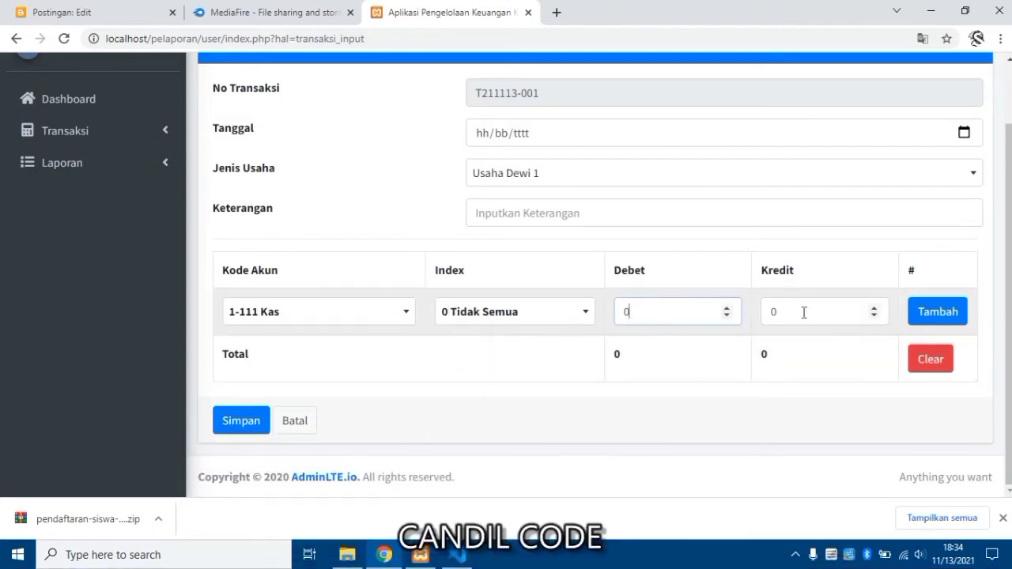
left_click(804, 312)
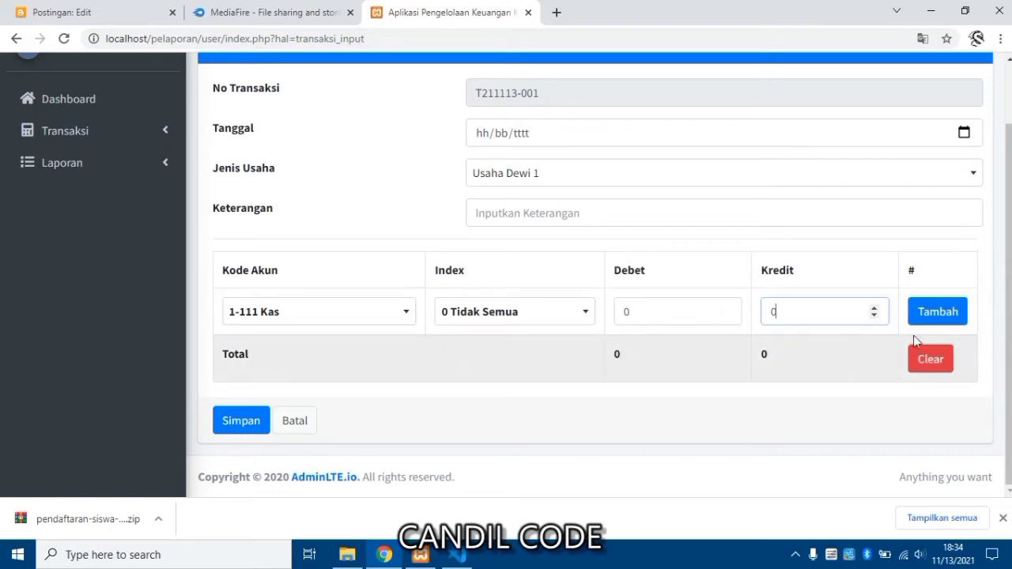
Go to Transaksi > Data Transaksi to view the recorded transactions.
scroll(474, 316, "up", 1)
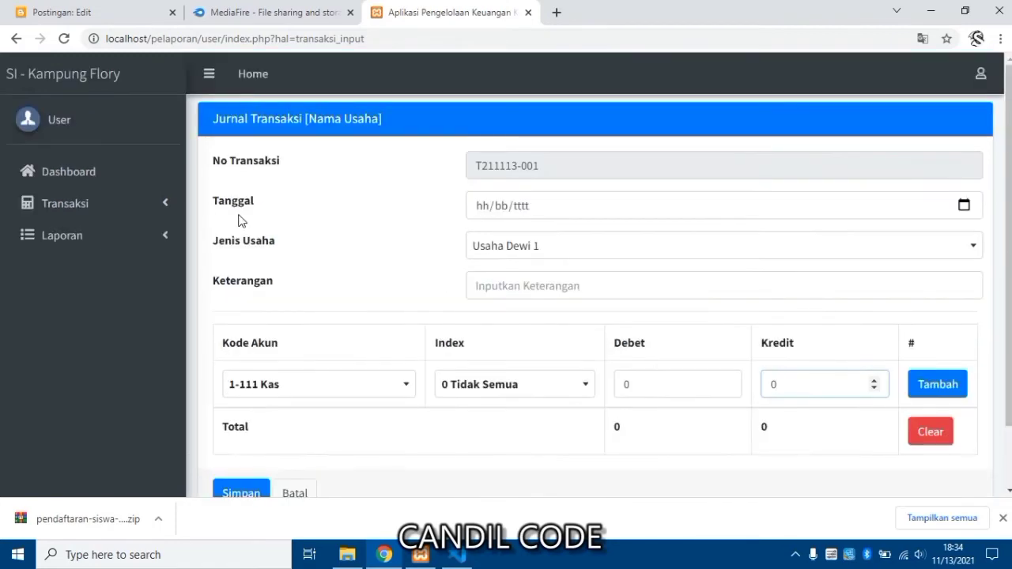
left_click(100, 215)
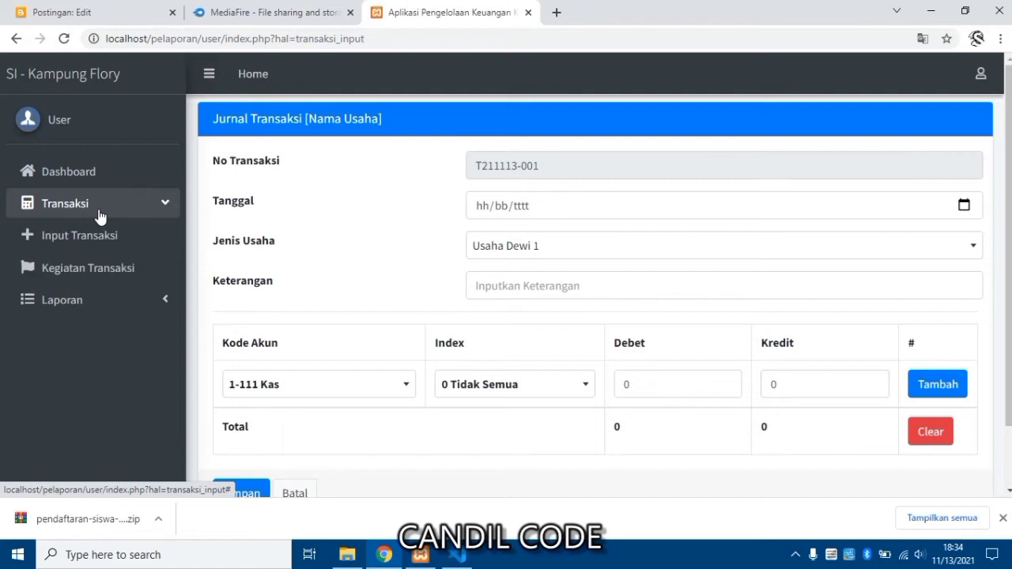
left_click(94, 271)
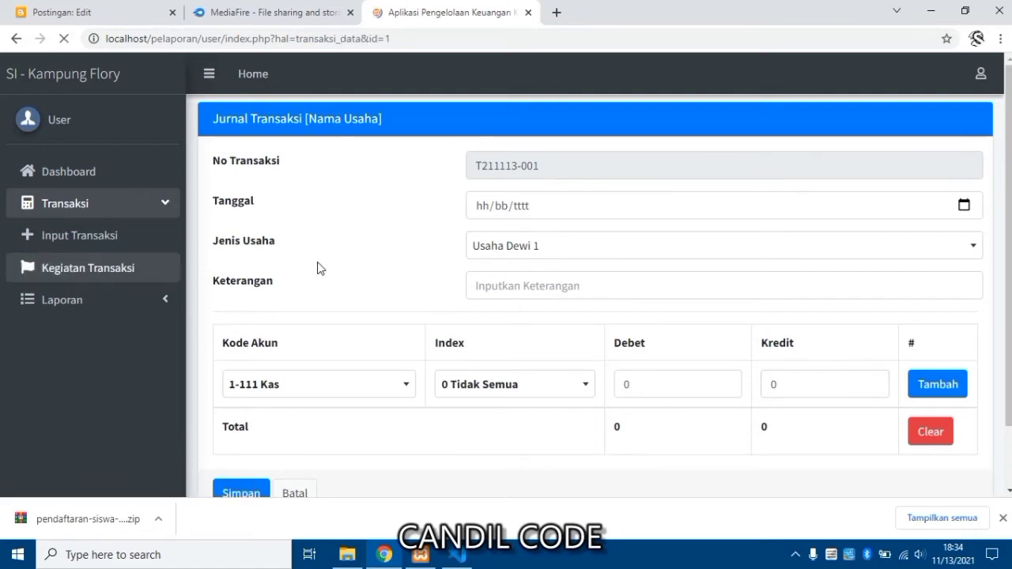
Browse the Usaha Dewi 1 transaction table, keep Usaha Dewi 1 selected, and expand the Transaksi and Laporan menus.
scroll(317, 269, "down", 3)
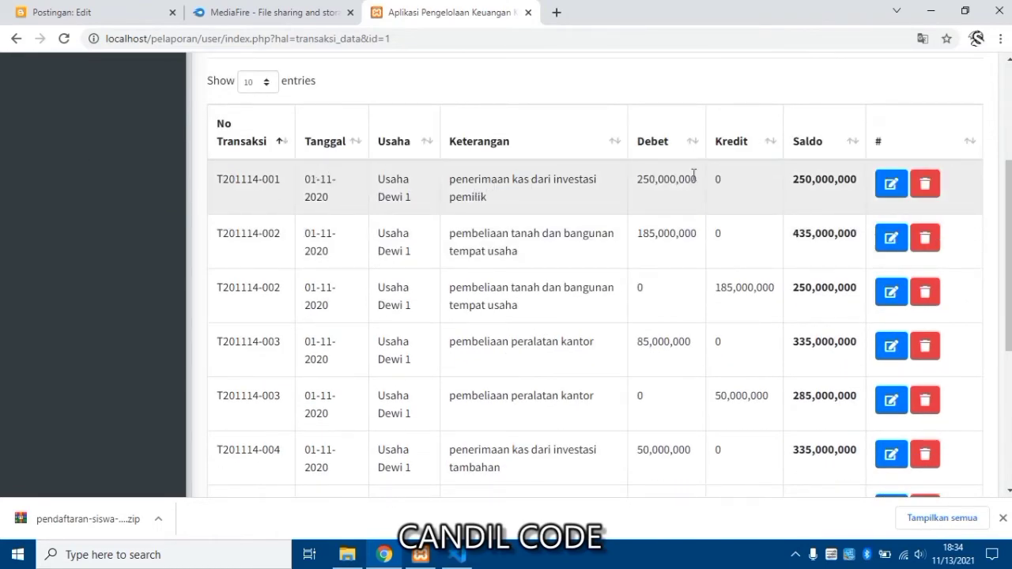
scroll(783, 253, "up", 1)
scroll(791, 255, "down", 5)
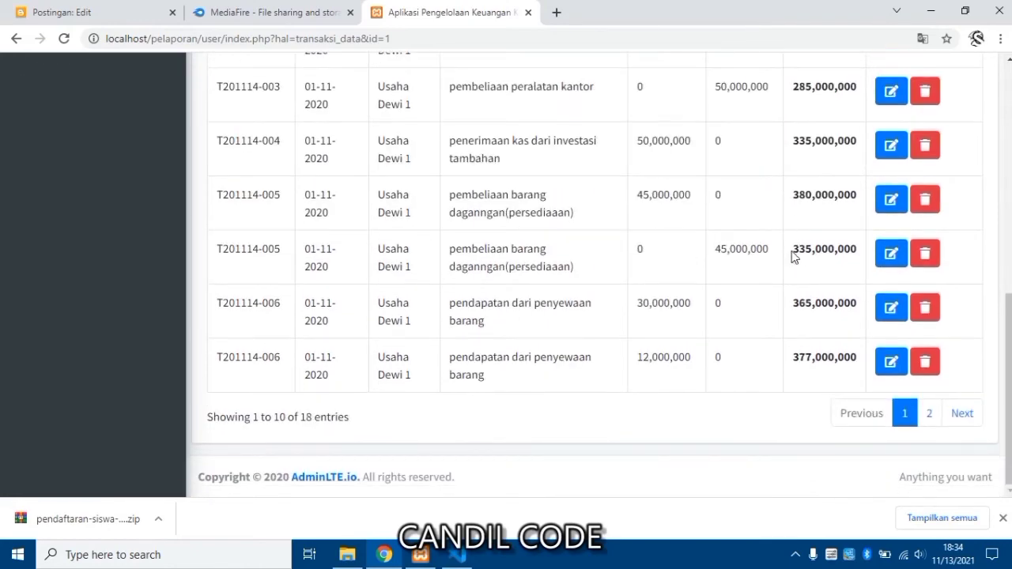
scroll(783, 245, "up", 6)
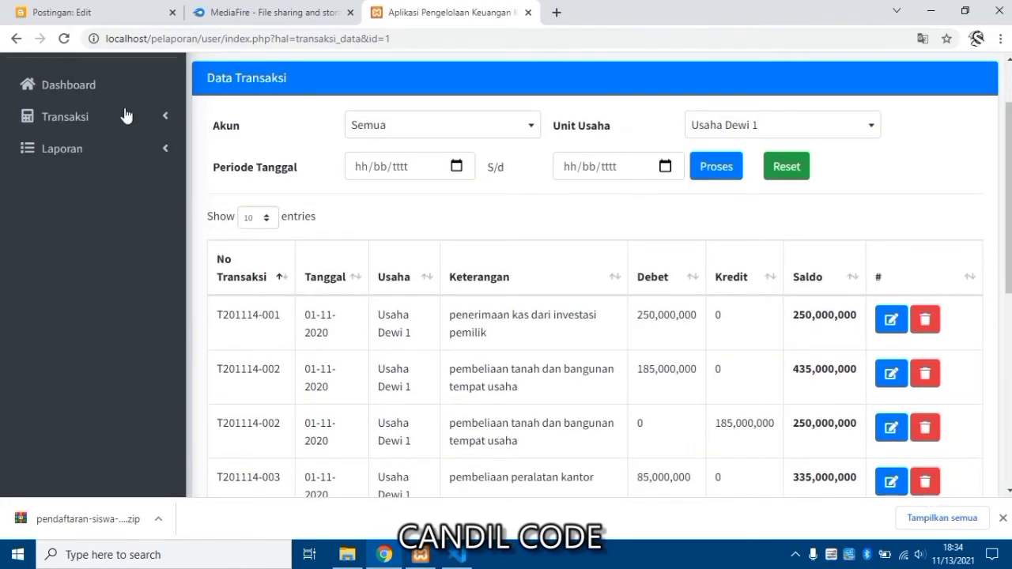
left_click(734, 138)
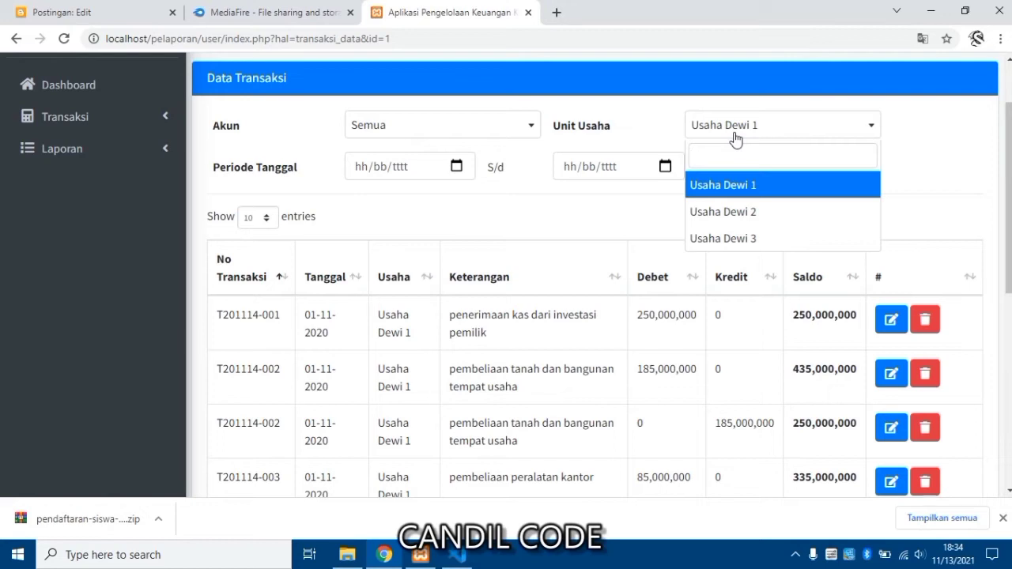
left_click(735, 138)
left_click(97, 134)
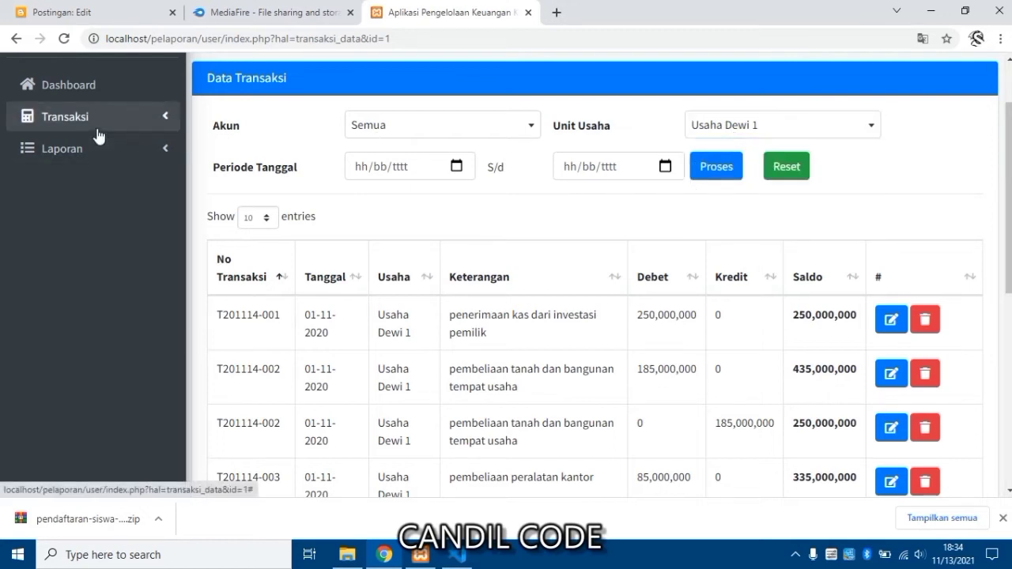
left_click(86, 224)
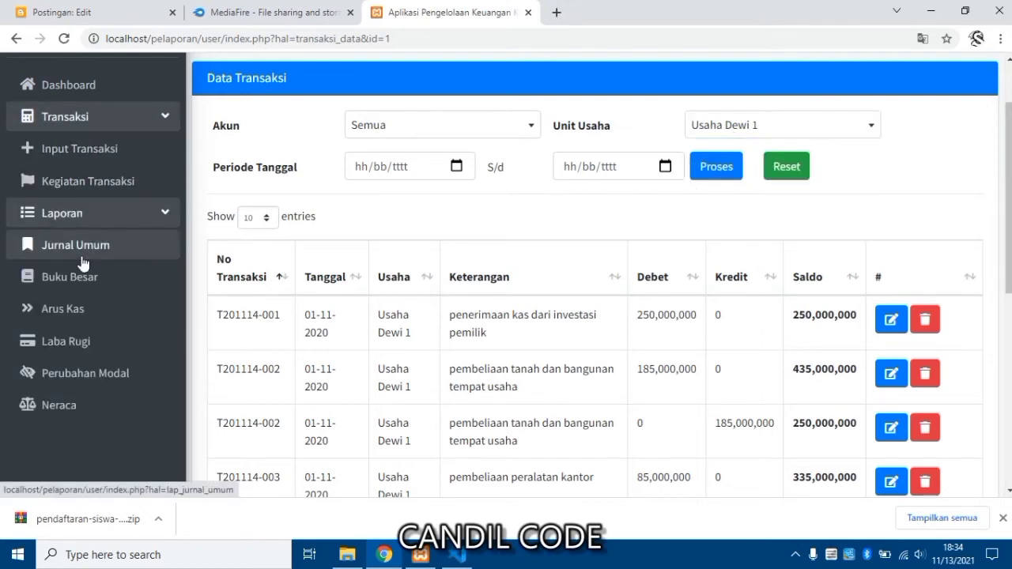
left_click(82, 251)
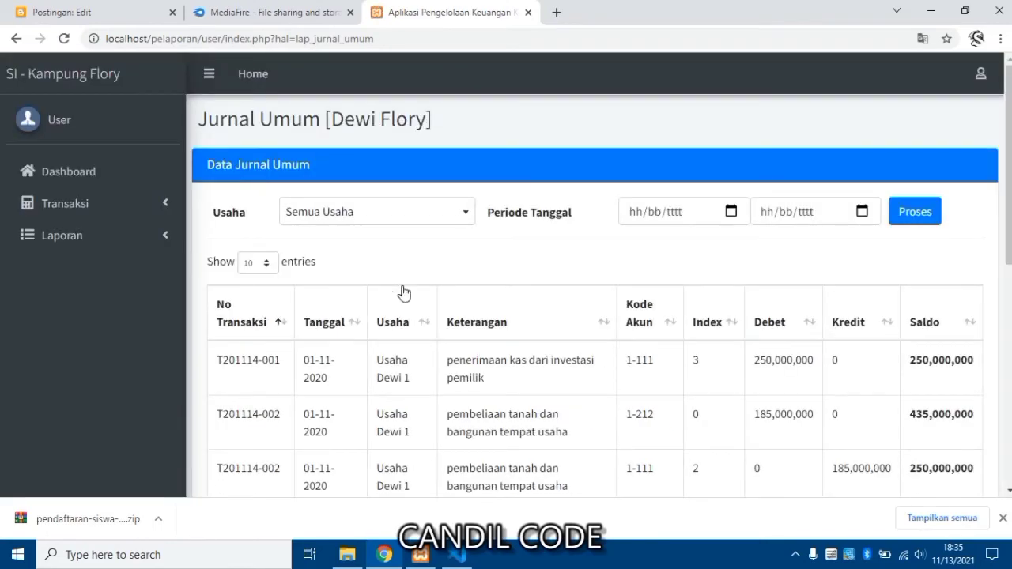
scroll(403, 292, "down", 4)
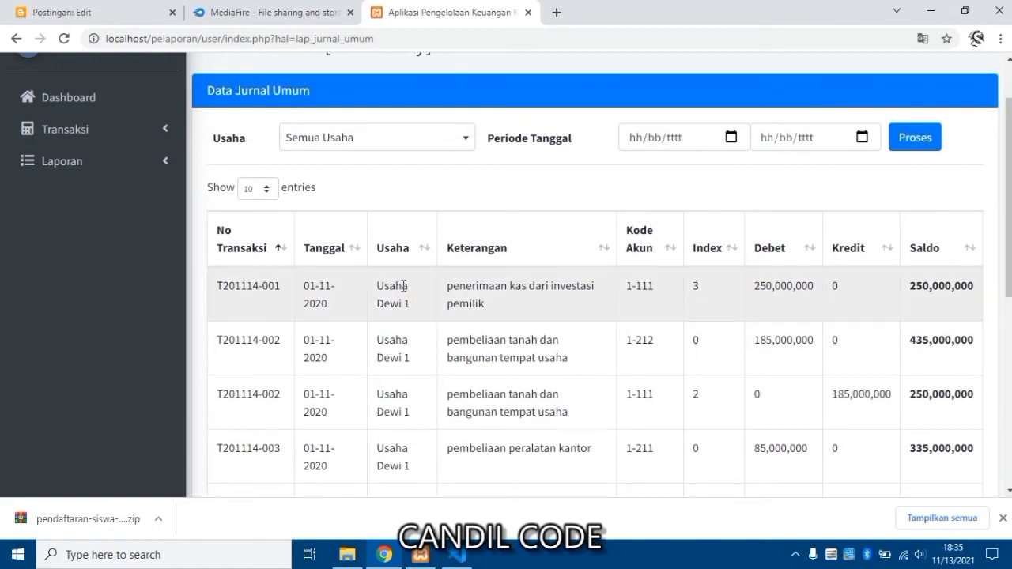
scroll(403, 286, "down", 3)
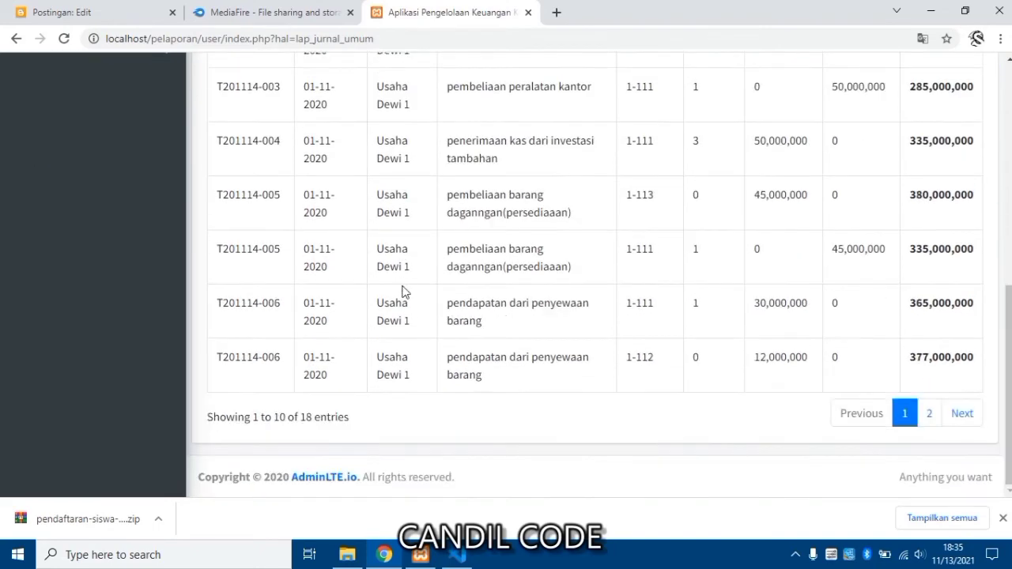
scroll(403, 288, "up", 4)
scroll(403, 291, "up", 4)
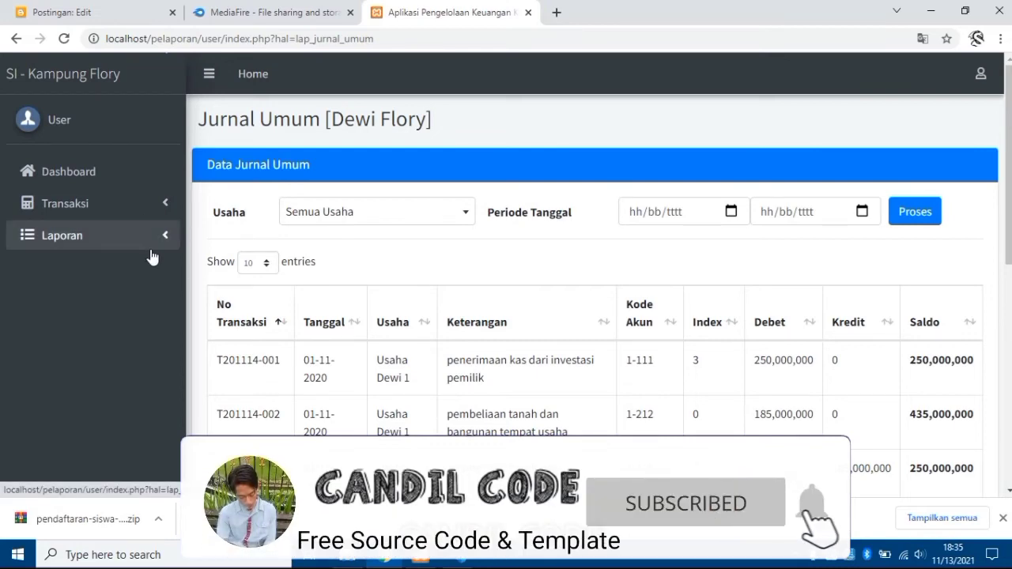
scroll(355, 309, "down", 8)
scroll(357, 309, "up", 6)
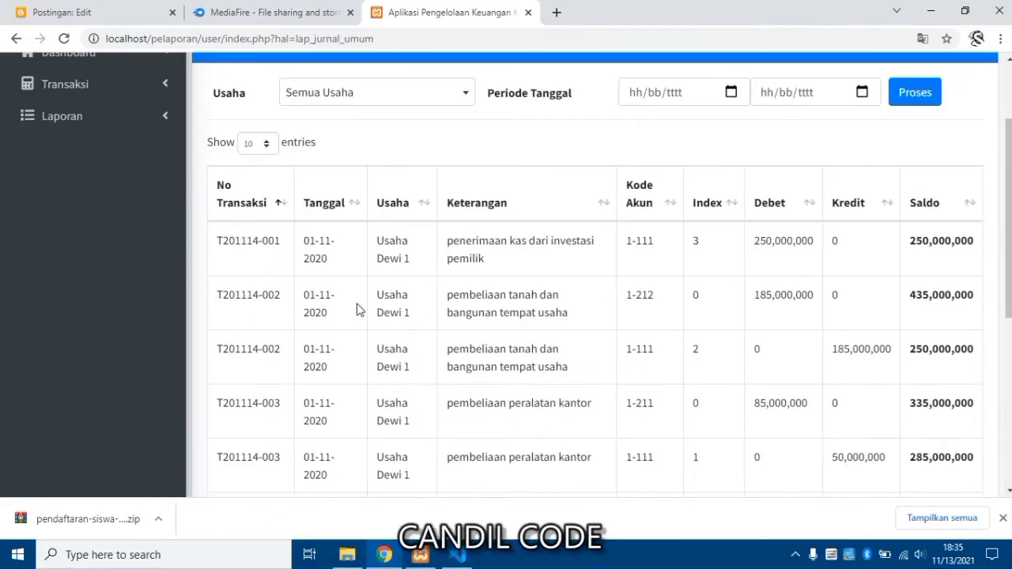
scroll(357, 309, "up", 2)
Filter the journal to 01/11/2021–13/11/2021 and process it.
left_click(674, 223)
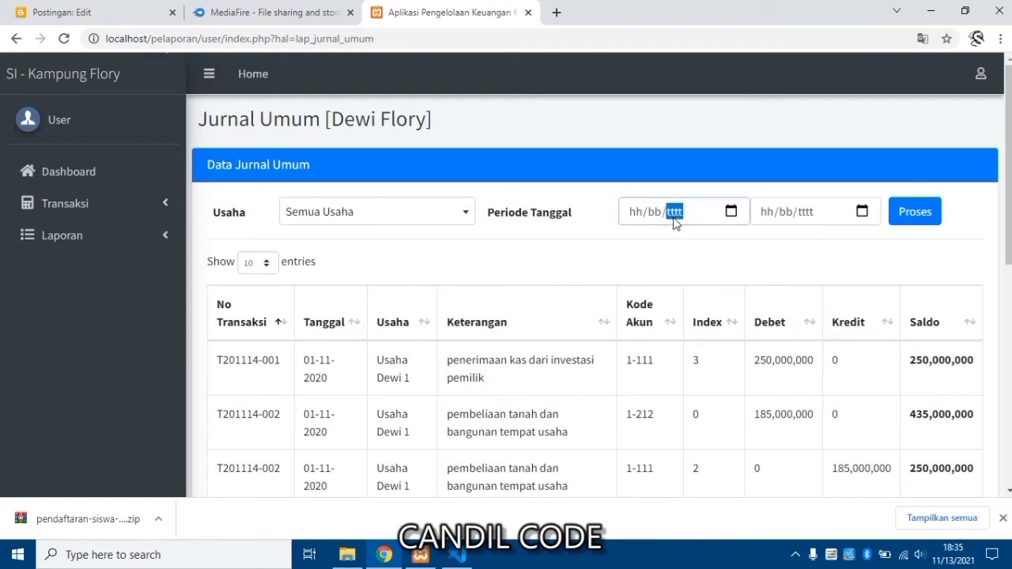
left_click(731, 213)
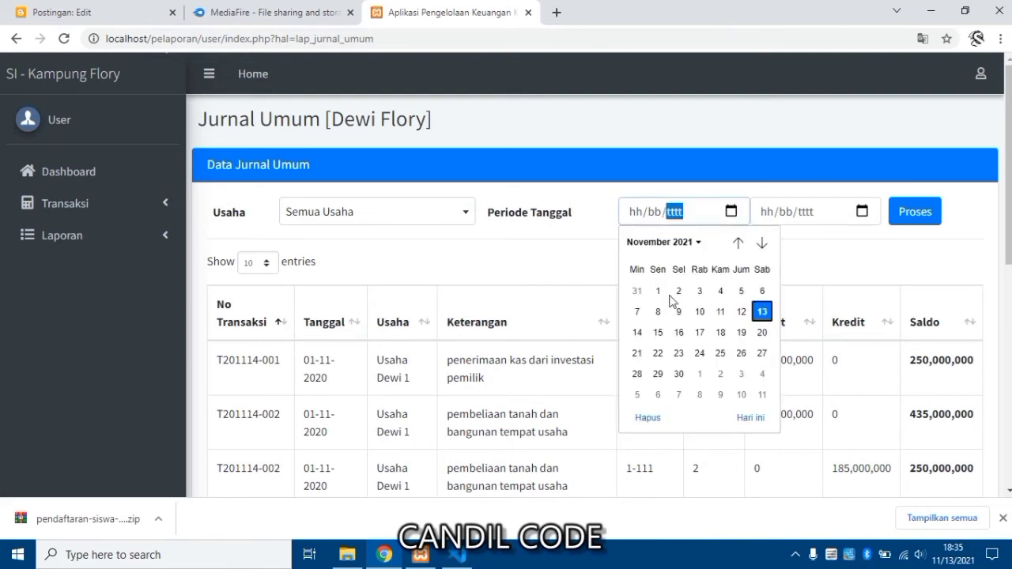
left_click(658, 289)
left_click(863, 211)
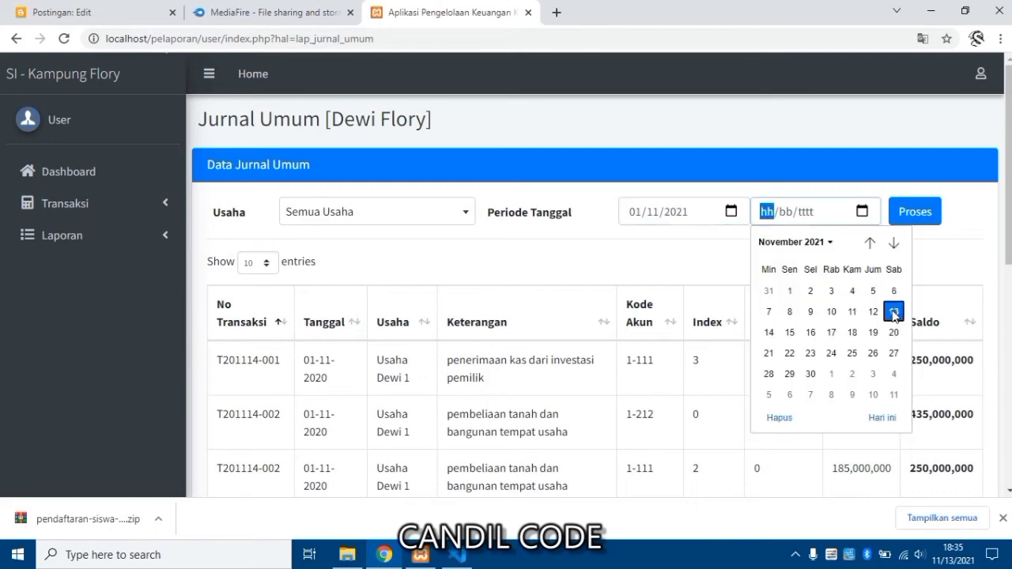
left_click(894, 242)
left_click(915, 211)
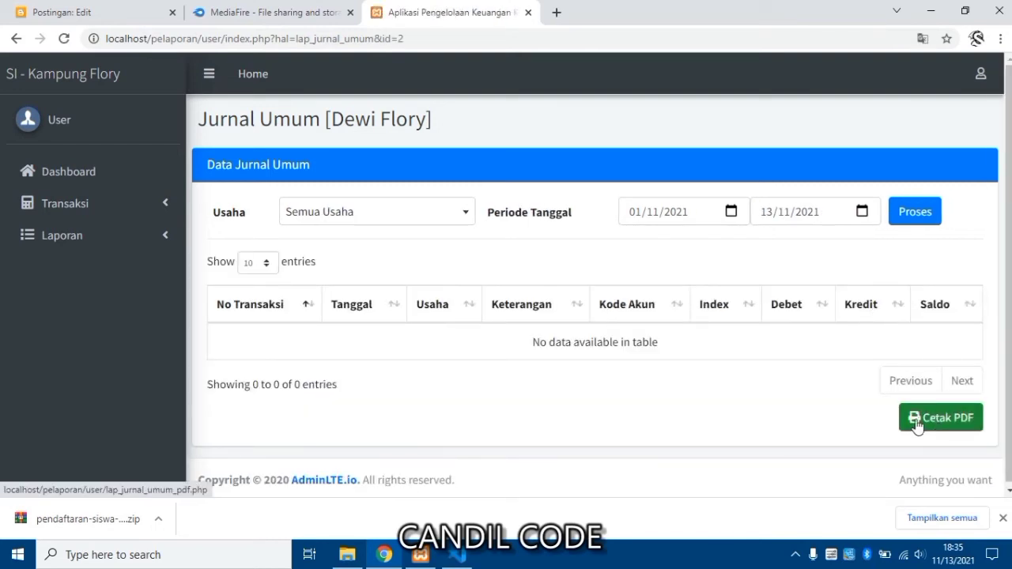
left_click(114, 237)
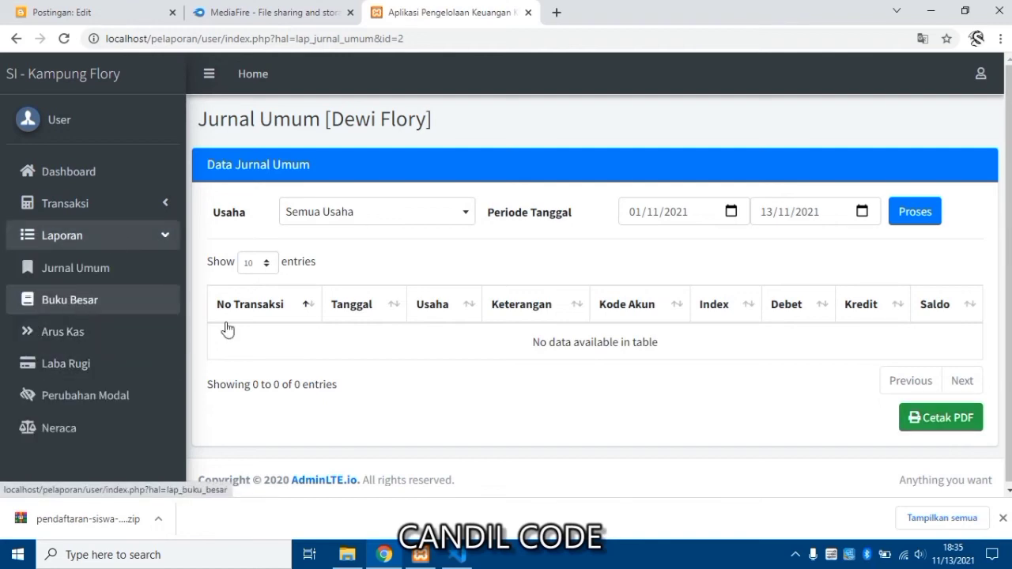
Visit the Buku Besar, Arus Kas and Laba Rugi reports, ending on the Neraca balance sheet.
key("Return")
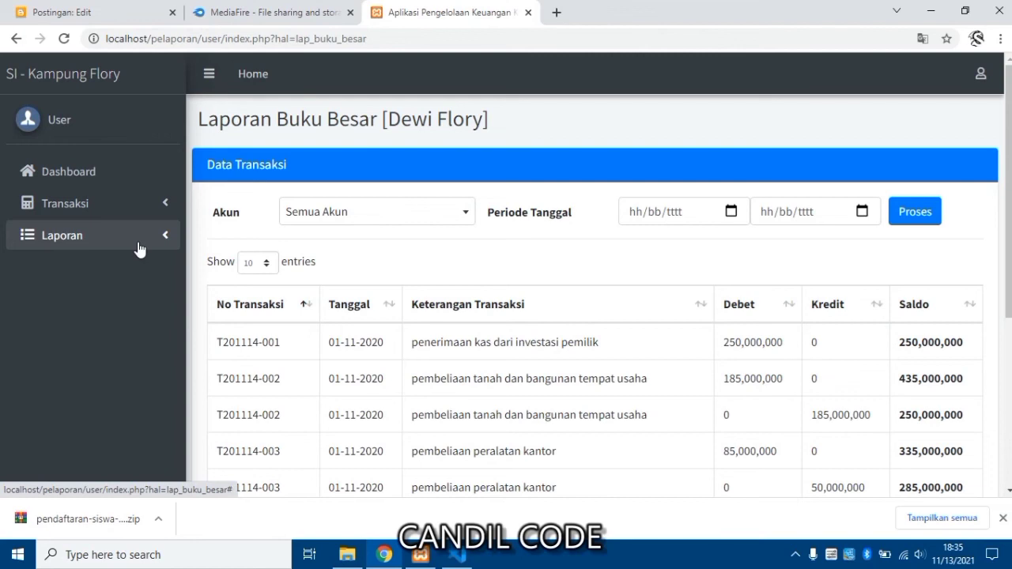
left_click(138, 248)
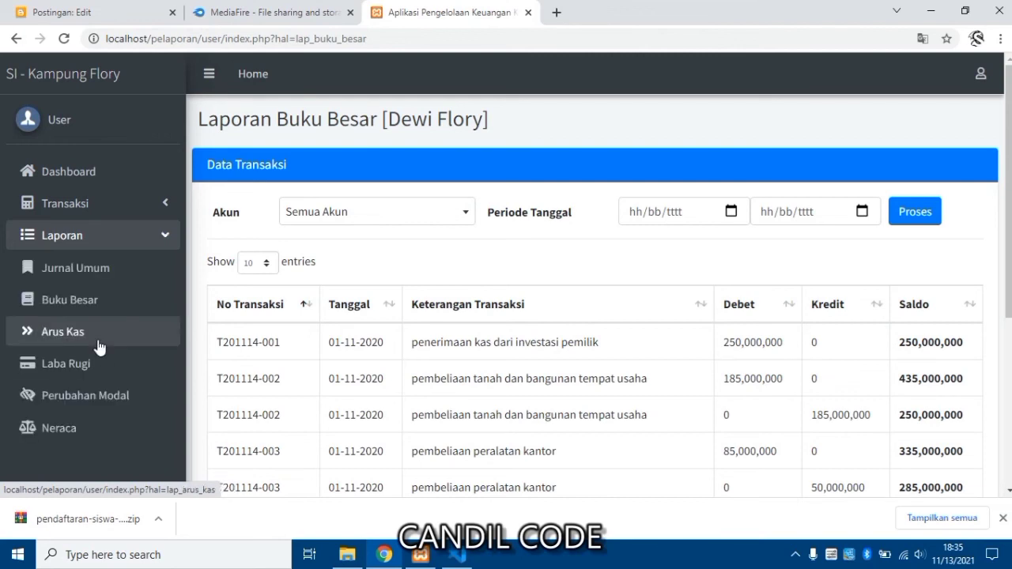
left_click(99, 342)
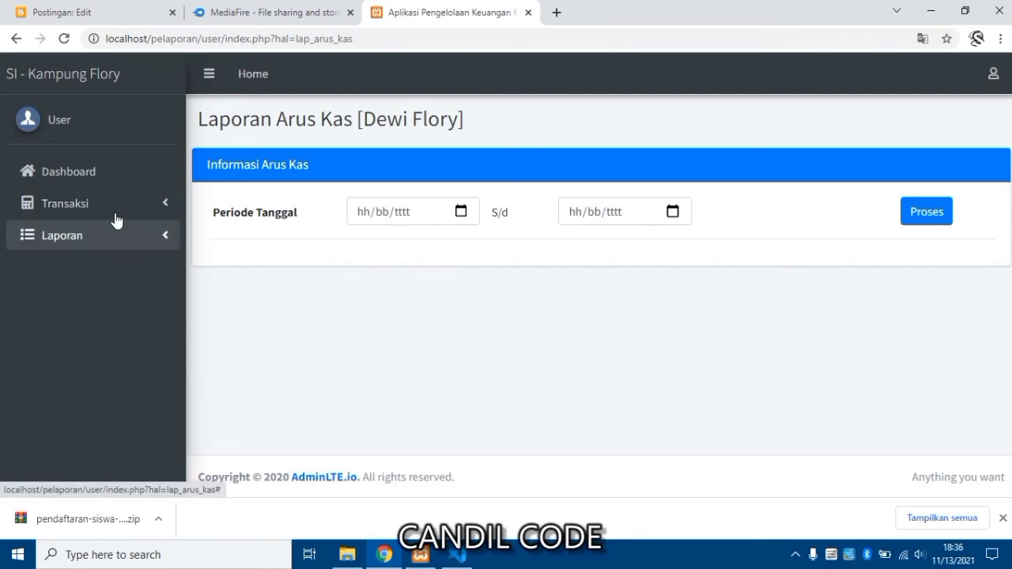
left_click(121, 246)
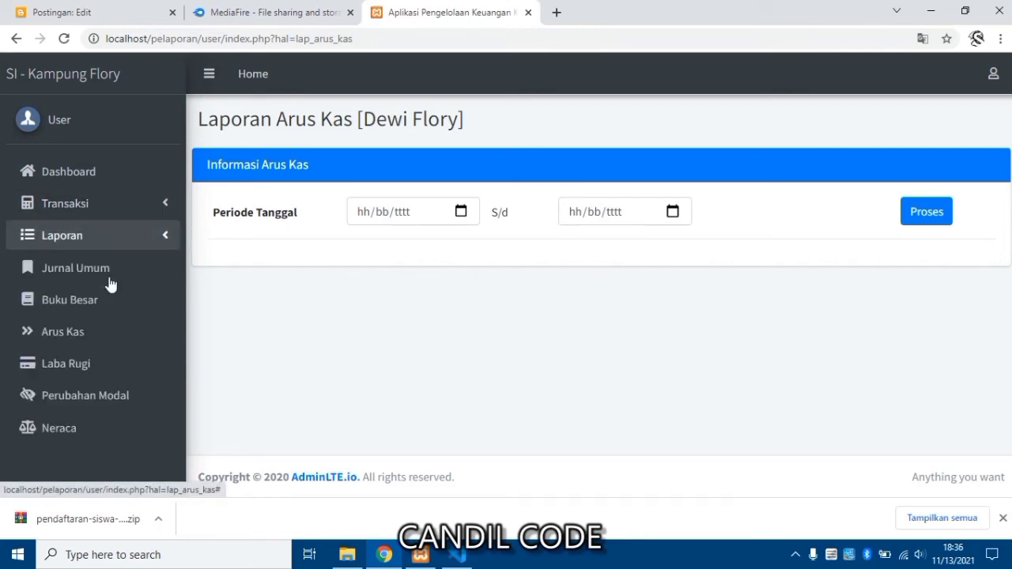
left_click(76, 373)
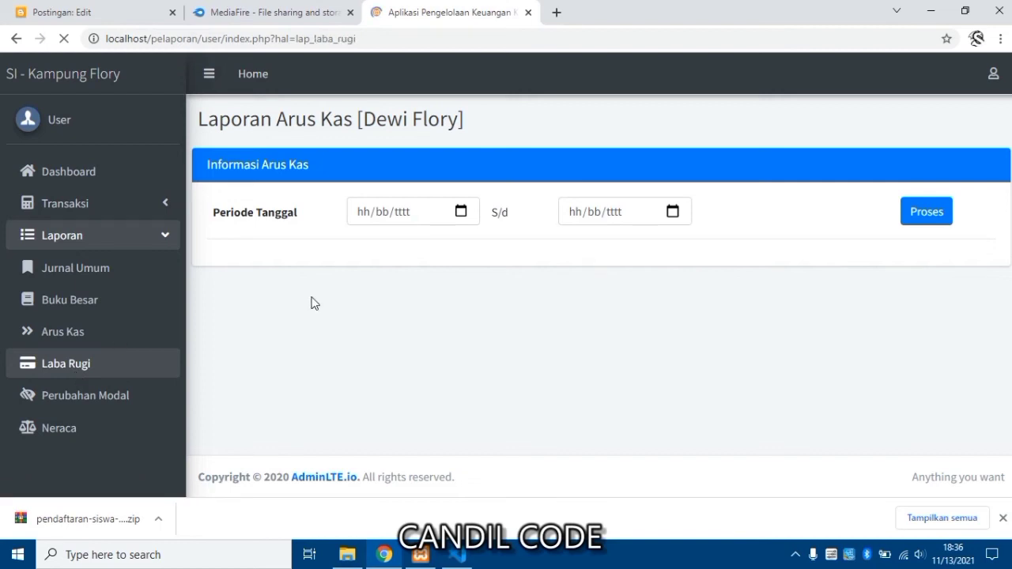
left_click(106, 246)
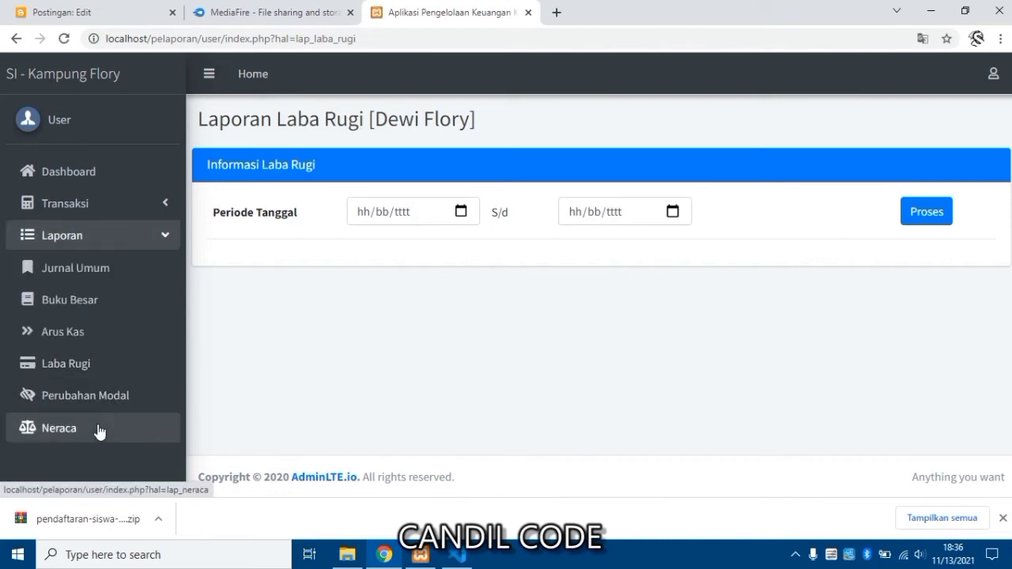
left_click(99, 431)
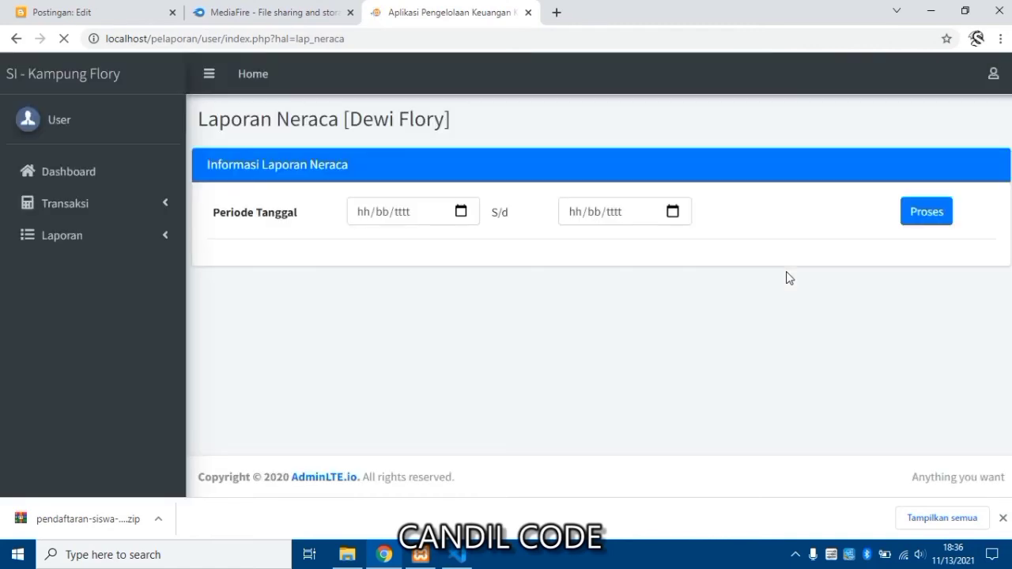
Log out of the unit user account and enter 'admin' as the login username.
left_click(992, 85)
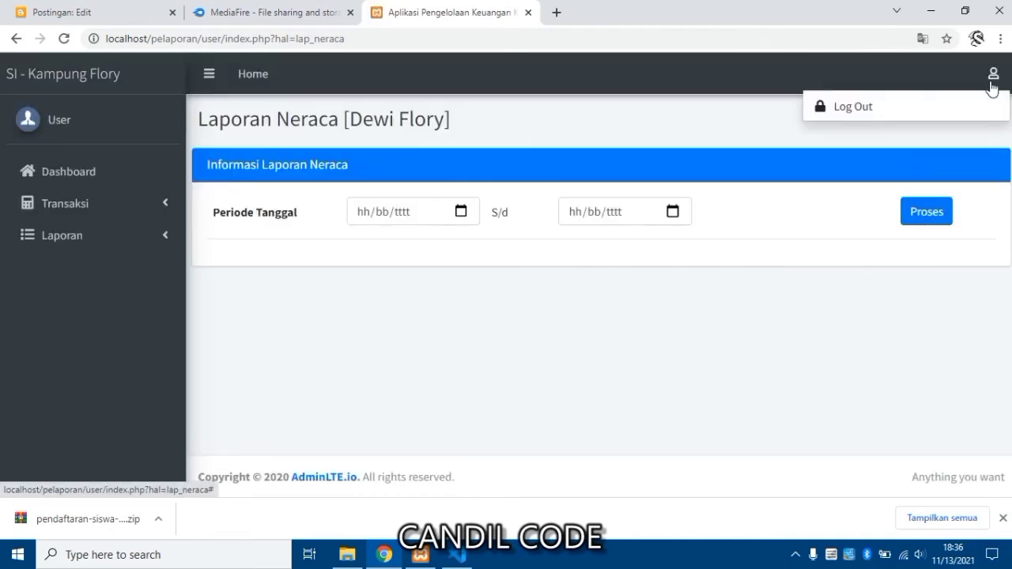
left_click(863, 109)
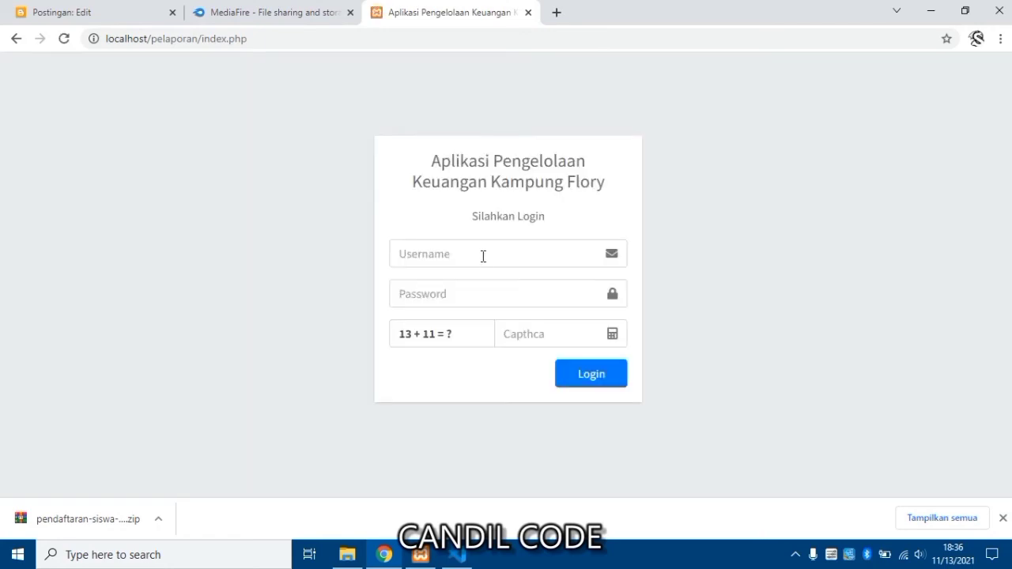
left_click(482, 257)
left_click(492, 311)
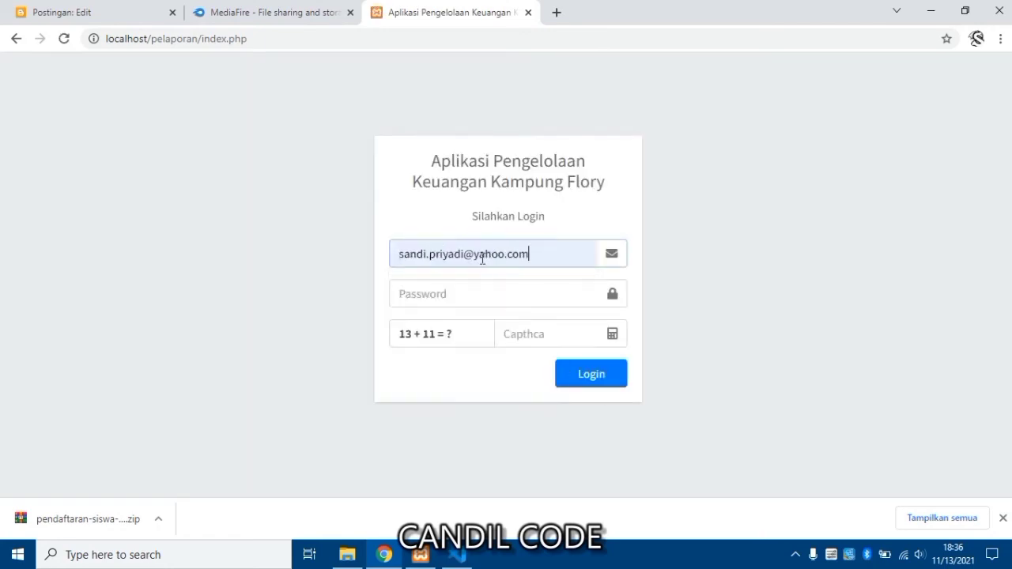
triple_click(482, 258)
type("admin")
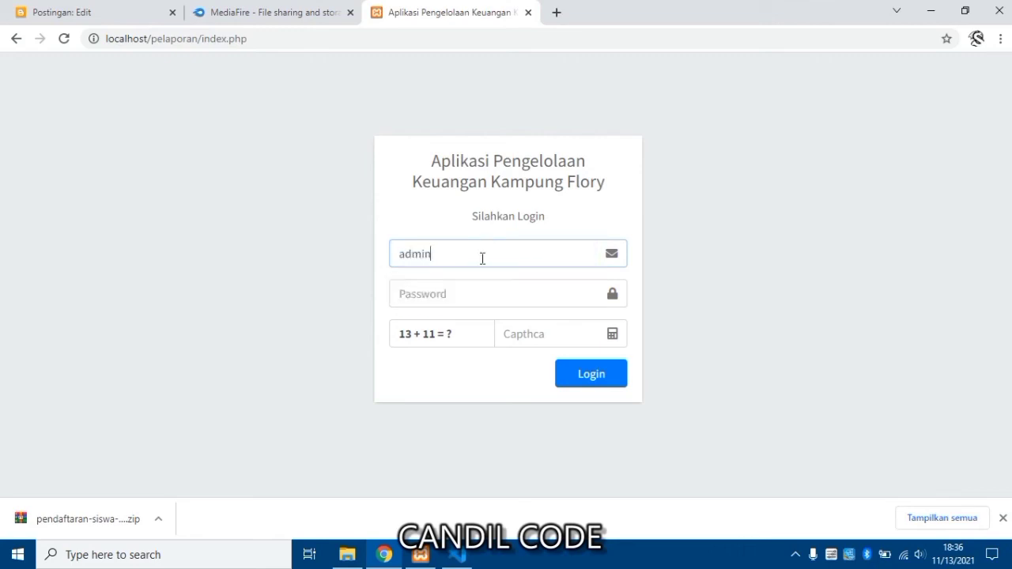
Enter the admin password and captcha answer 24, log in, and acknowledge the confirmation alert.
key("Tab")
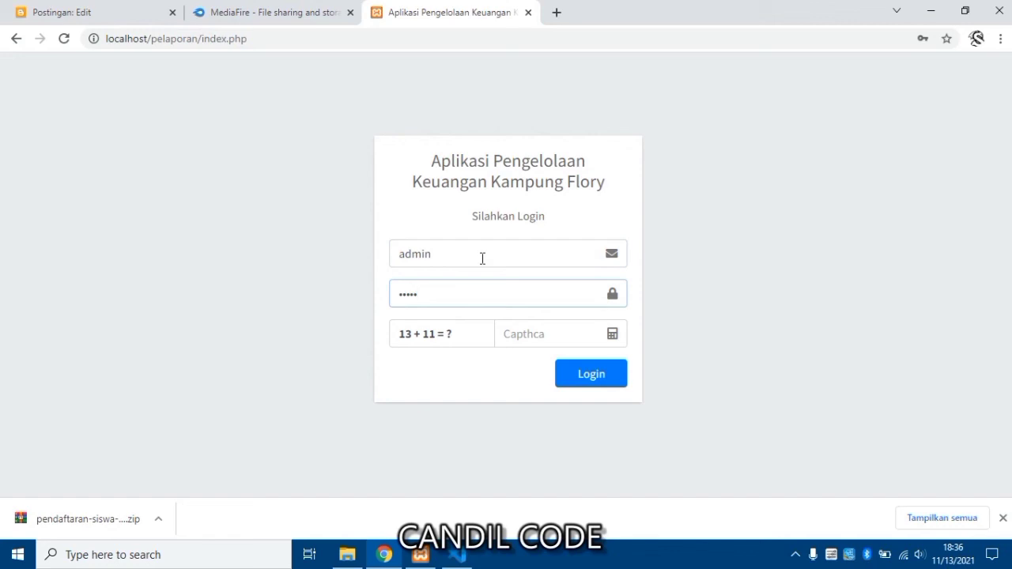
left_click(518, 333)
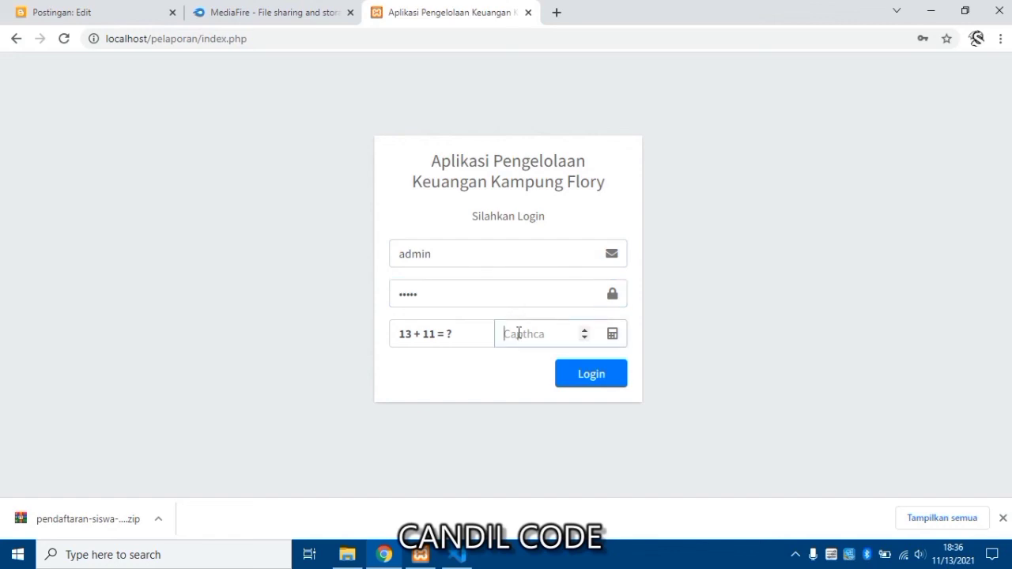
type("24")
left_click(566, 370)
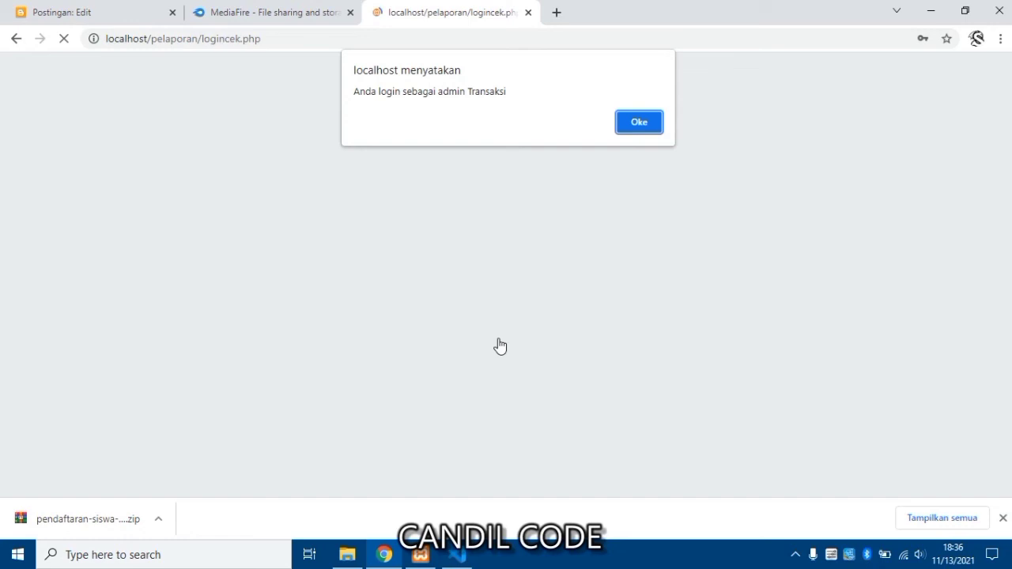
key("Return")
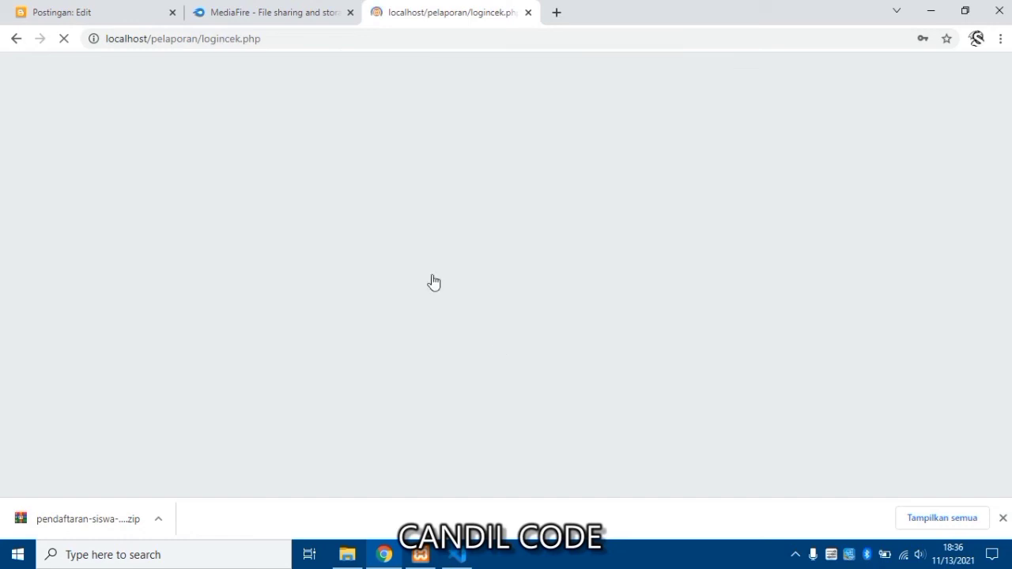